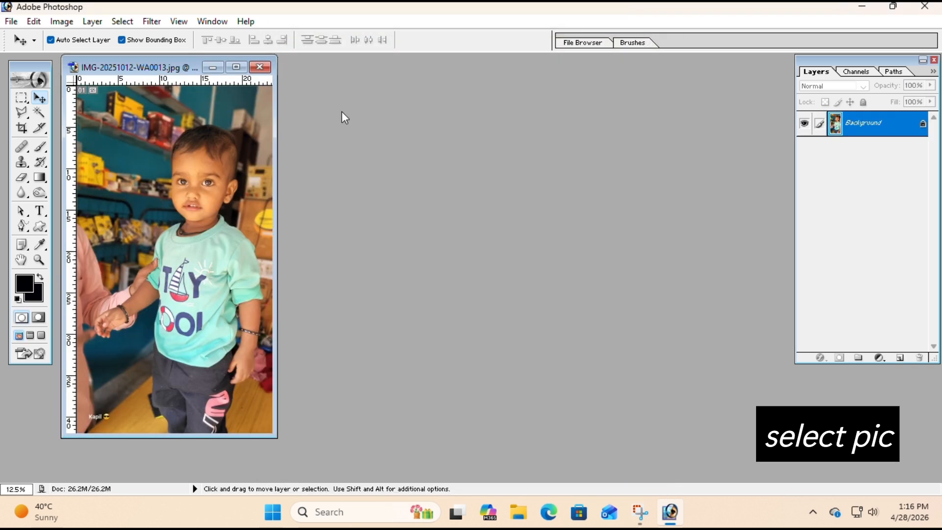
# Draw a 1.3 by 1.6 in crop frame at 300 pixels/inch around the boy's head.
pyautogui.moveTo(116, 72); pyautogui.dragTo(256, 100)
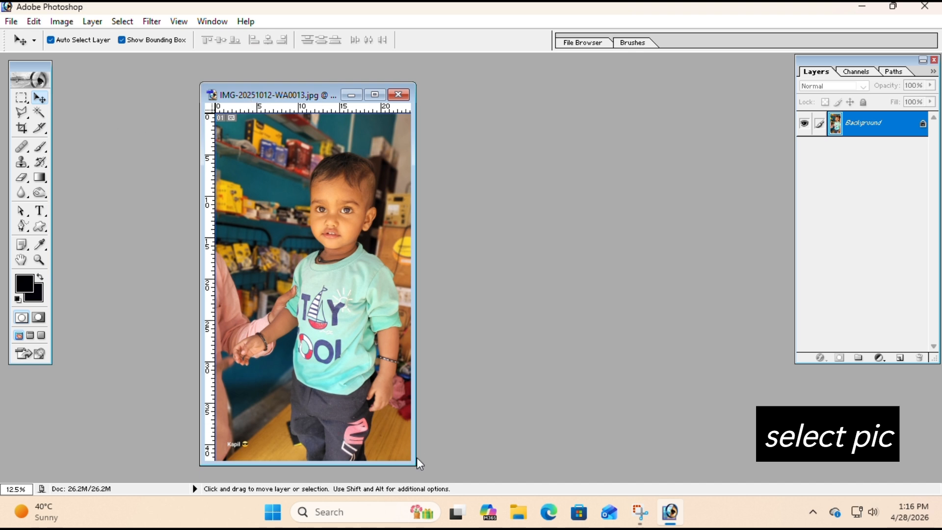
pyautogui.moveTo(412, 460); pyautogui.dragTo(482, 465)
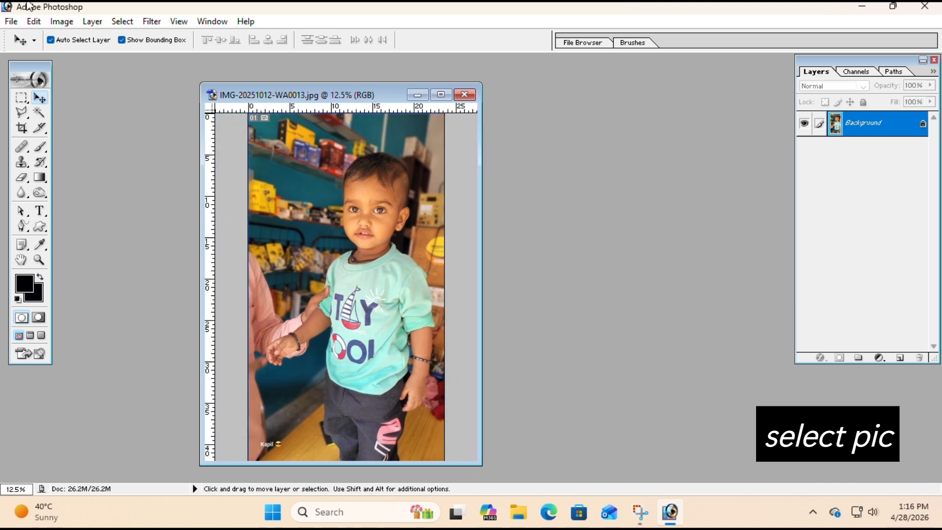
pyautogui.click(22, 129)
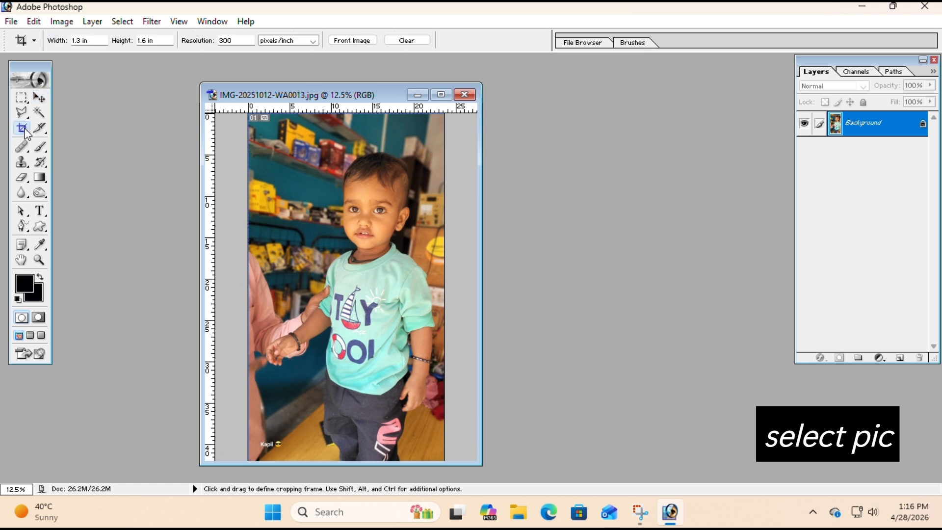
pyautogui.moveTo(441, 119); pyautogui.dragTo(325, 304)
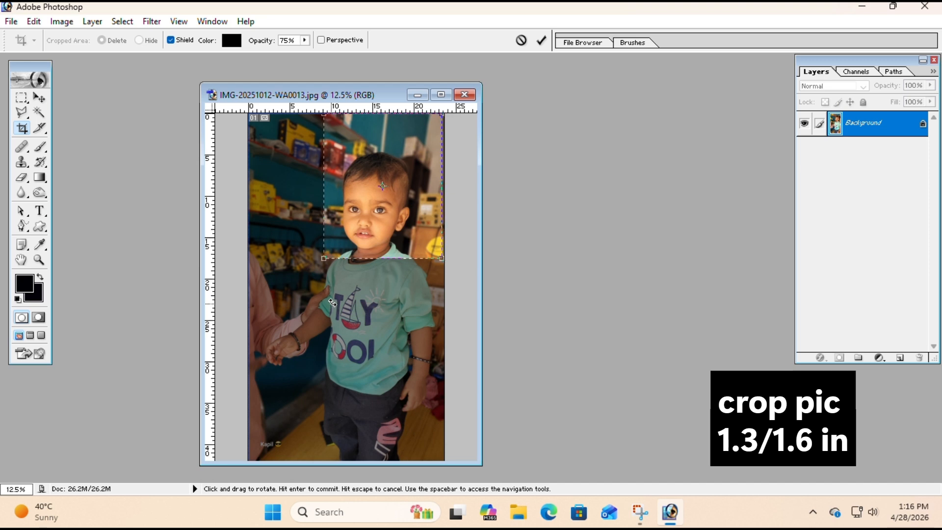
# Reposition and resize the crop frame to cover the boy's head and shoulders, and apply the crop.
pyautogui.press('Down')
pyautogui.press('Down')
pyautogui.press('Down')
pyautogui.press('Down')
pyautogui.press('Down')
pyautogui.press('Down')
pyautogui.press('Down')
pyautogui.press('Down')
pyautogui.press('Down')
pyautogui.press('Down')
pyautogui.press('Down')
pyautogui.press('Down')
pyautogui.press('Down')
pyautogui.press('Down')
pyautogui.press('Down')
pyautogui.press('Down')
pyautogui.press('Down')
pyautogui.press('Down')
pyautogui.press('Down')
pyautogui.press('Down')
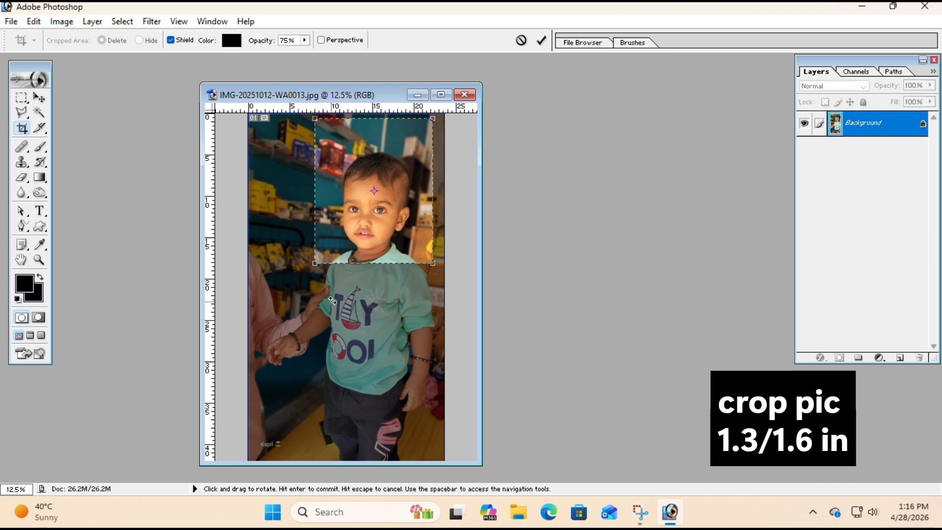
pyautogui.press('Down')
pyautogui.press('Down')
pyautogui.press('Down')
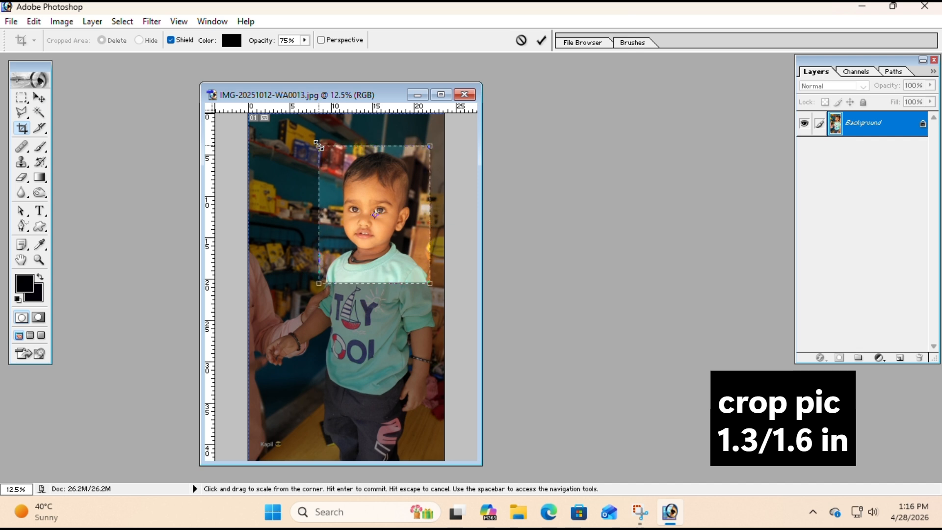
pyautogui.press('Right')
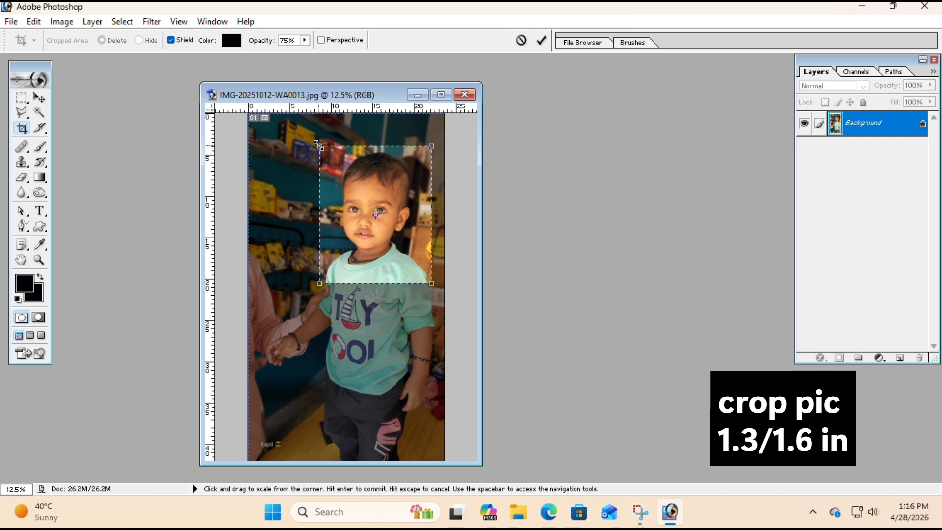
pyautogui.press('Up')
pyautogui.press('Return')
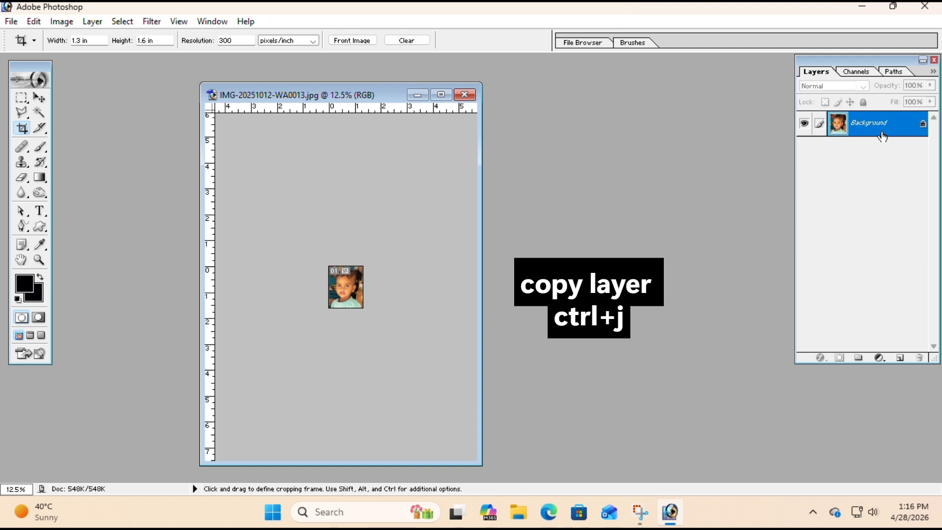
# Duplicate the cropped Background image onto a new layer.
pyautogui.hotkey('ctrl', 'j')
pyautogui.press('z')
pyautogui.click(415, 236)
pyautogui.click(415, 236)
pyautogui.click(415, 236)
pyautogui.click(415, 236)
pyautogui.click(415, 236)
pyautogui.click(415, 235)
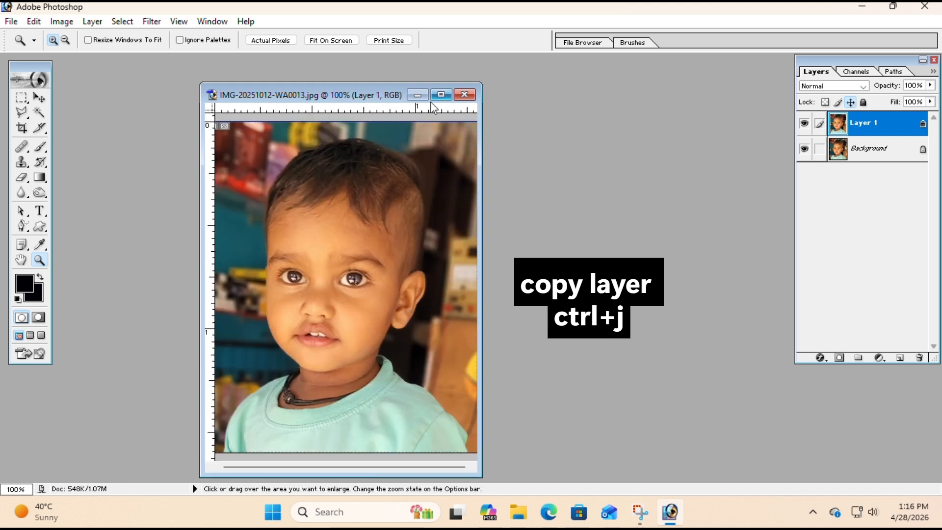
# Start a Polygonal Lasso outline on Layer 1 along the top edge of the boy's hair.
pyautogui.click(434, 99)
pyautogui.click(454, 197)
pyautogui.click(454, 197)
pyautogui.click(480, 189)
pyautogui.click(484, 185)
pyautogui.moveTo(25, 116); pyautogui.dragTo(84, 124)
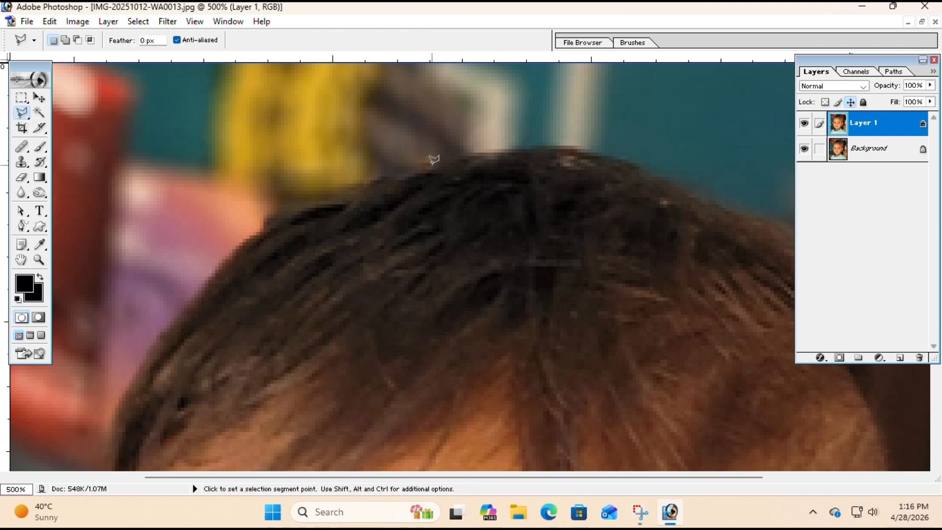
pyautogui.click(433, 165)
pyautogui.click(497, 153)
pyautogui.press('space')
pyautogui.moveTo(567, 147)
pyautogui.mouseDown()
pyautogui.moveTo(436, 152)
pyautogui.moveTo(337, 100)
pyautogui.mouseUp()
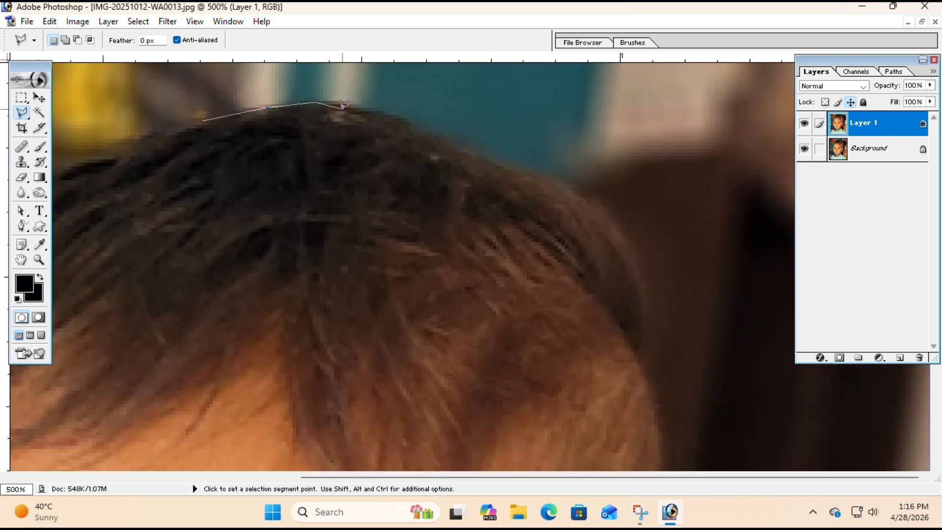
pyautogui.click(343, 103)
pyautogui.click(393, 112)
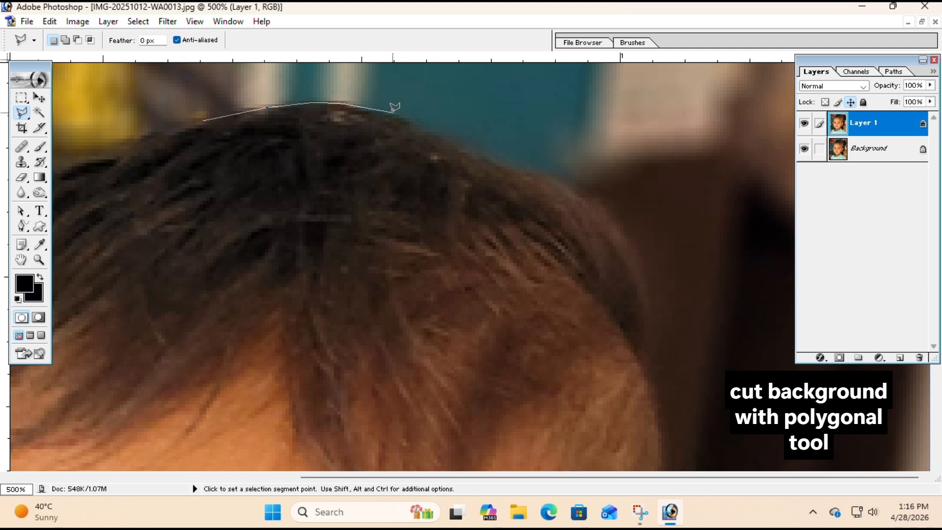
# Continue the lasso outline around the hair and down the side of the head toward the visible ear.
pyautogui.click(461, 137)
pyautogui.click(493, 158)
pyautogui.click(556, 177)
pyautogui.click(599, 206)
pyautogui.click(638, 265)
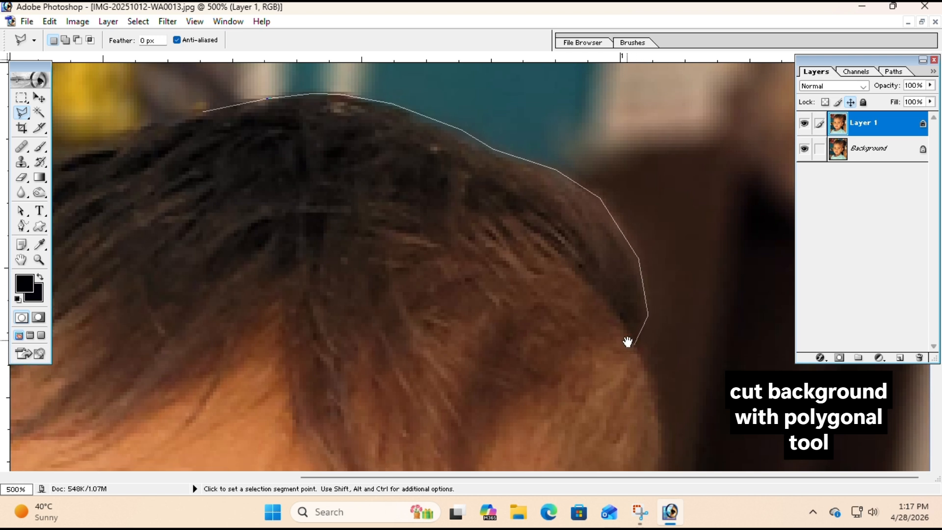
pyautogui.moveTo(631, 351); pyautogui.dragTo(586, 226)
pyautogui.click(658, 273)
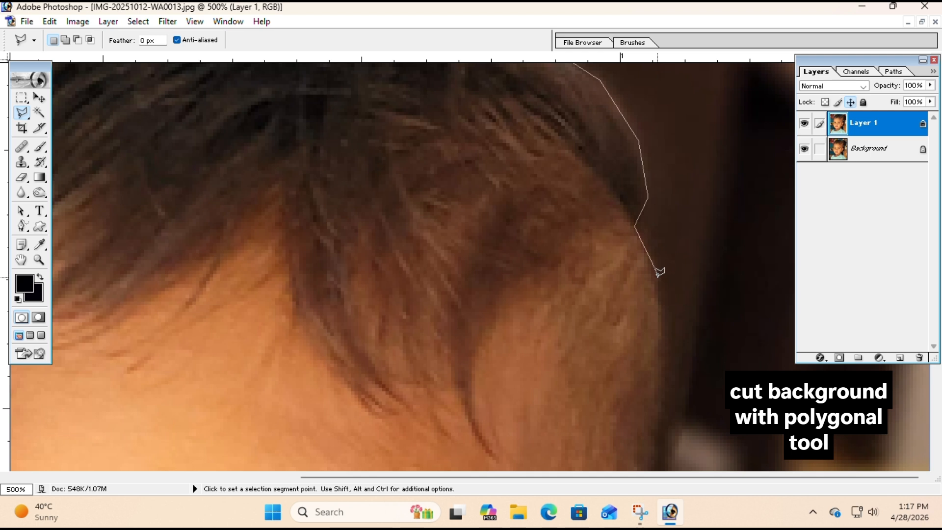
pyautogui.click(661, 320)
pyautogui.moveTo(660, 322); pyautogui.dragTo(632, 193)
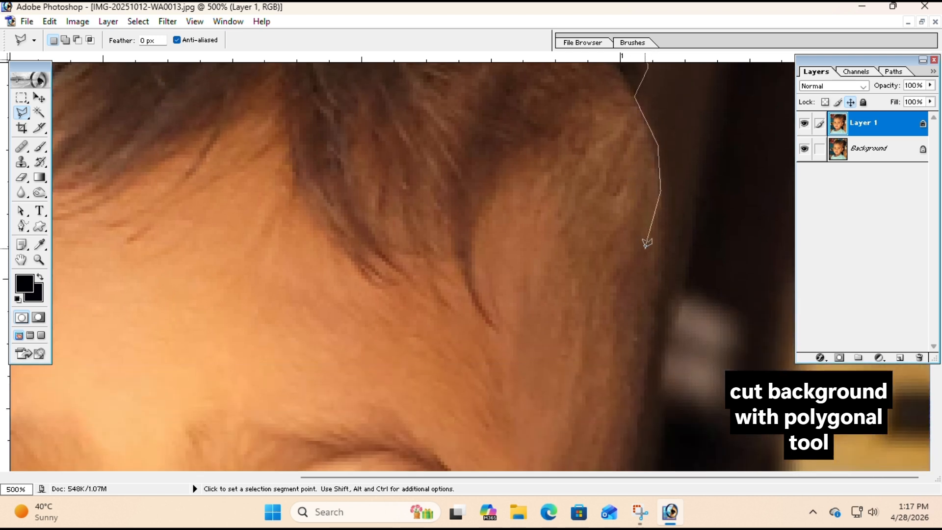
pyautogui.click(667, 297)
pyautogui.moveTo(660, 374)
pyautogui.mouseDown()
pyautogui.moveTo(652, 357)
pyautogui.moveTo(659, 209)
pyautogui.mouseUp()
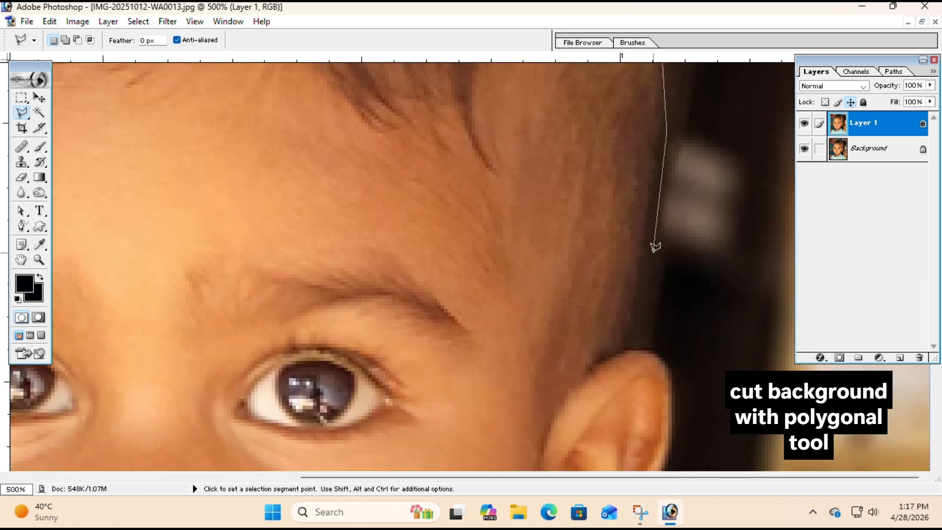
# Trace the lasso outline around the outer ear, under the lobe and in to the jaw.
pyautogui.click(626, 350)
pyautogui.click(638, 351)
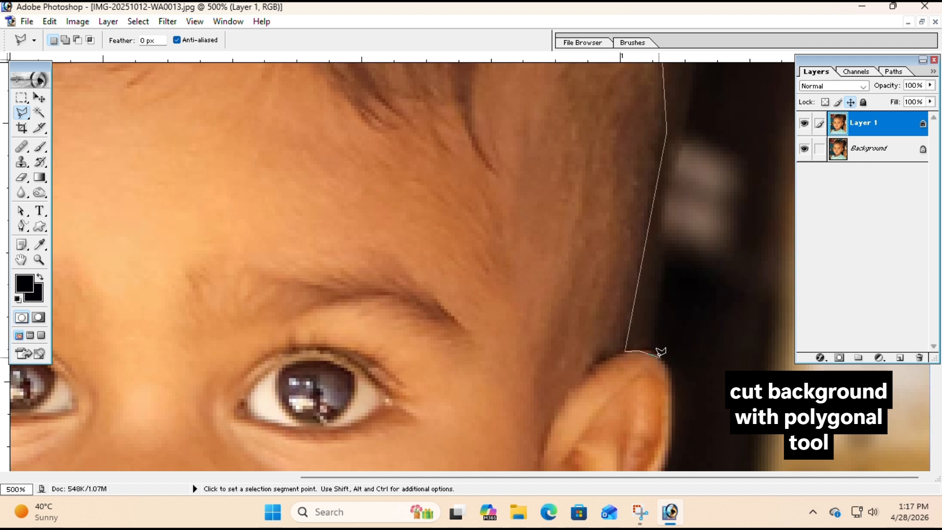
pyautogui.click(659, 359)
pyautogui.moveTo(667, 373)
pyautogui.mouseDown()
pyautogui.moveTo(641, 238)
pyautogui.moveTo(670, 235)
pyautogui.mouseUp()
pyautogui.click(669, 237)
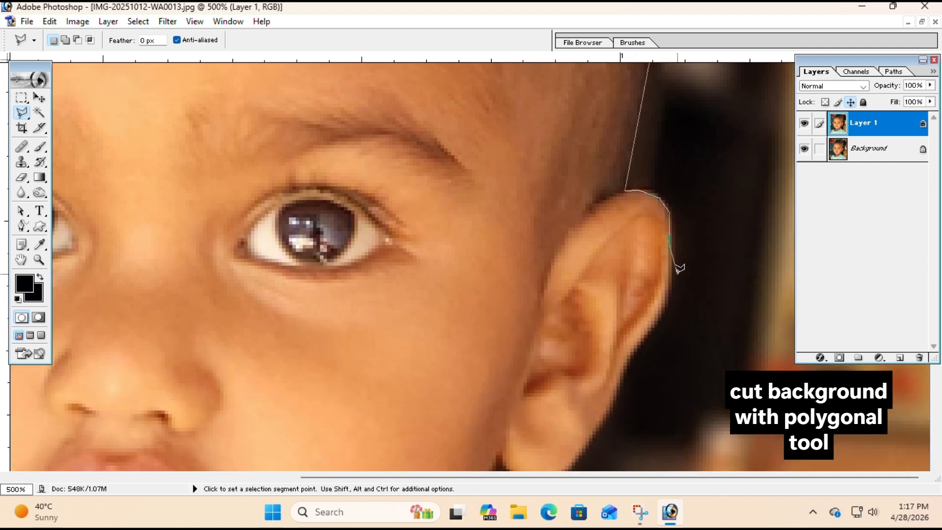
pyautogui.click(667, 291)
pyautogui.click(662, 314)
pyautogui.click(622, 366)
pyautogui.moveTo(608, 414)
pyautogui.mouseDown()
pyautogui.moveTo(599, 368)
pyautogui.moveTo(603, 215)
pyautogui.mouseUp()
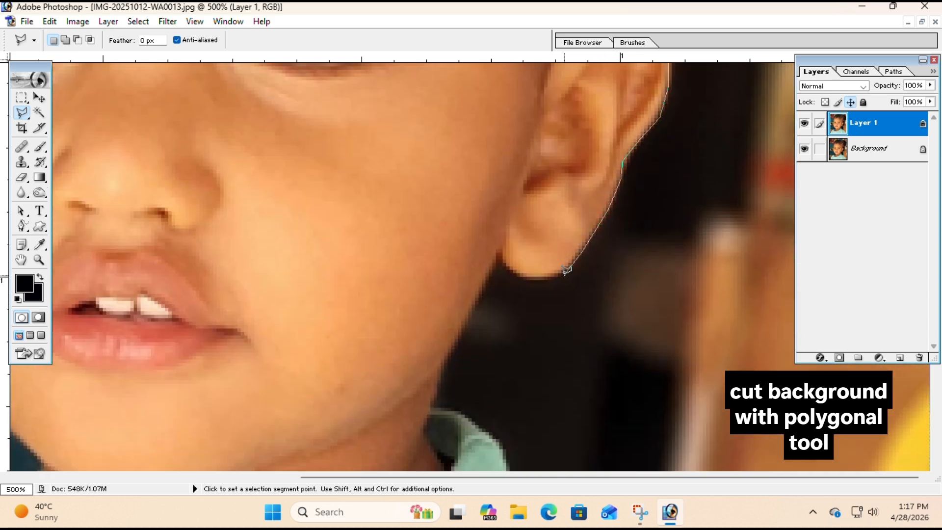
pyautogui.click(524, 278)
pyautogui.click(504, 249)
# Extend the lasso outline down the jaw and neck and over the shirt collar below the ear.
pyautogui.click(433, 388)
pyautogui.click(428, 412)
pyautogui.click(447, 410)
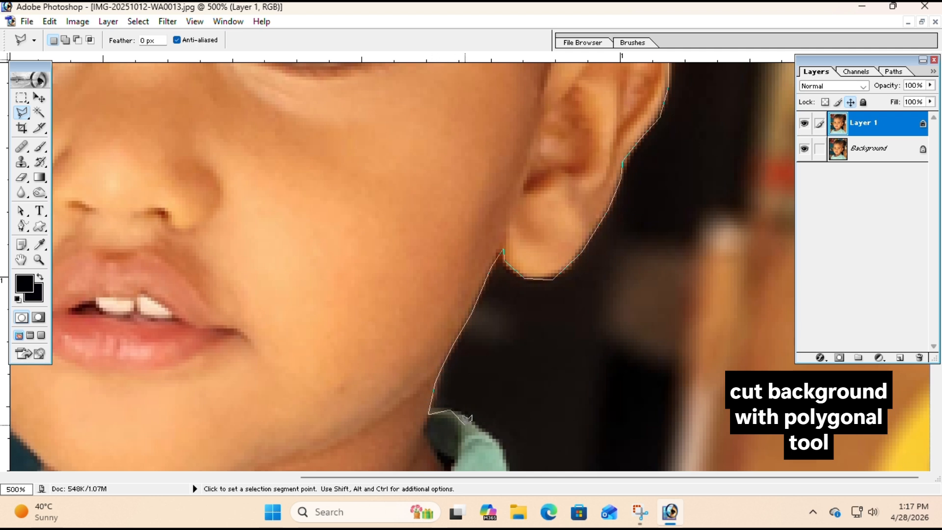
pyautogui.click(471, 418)
pyautogui.moveTo(506, 465)
pyautogui.mouseDown()
pyautogui.moveTo(485, 275)
pyautogui.moveTo(510, 252)
pyautogui.mouseUp()
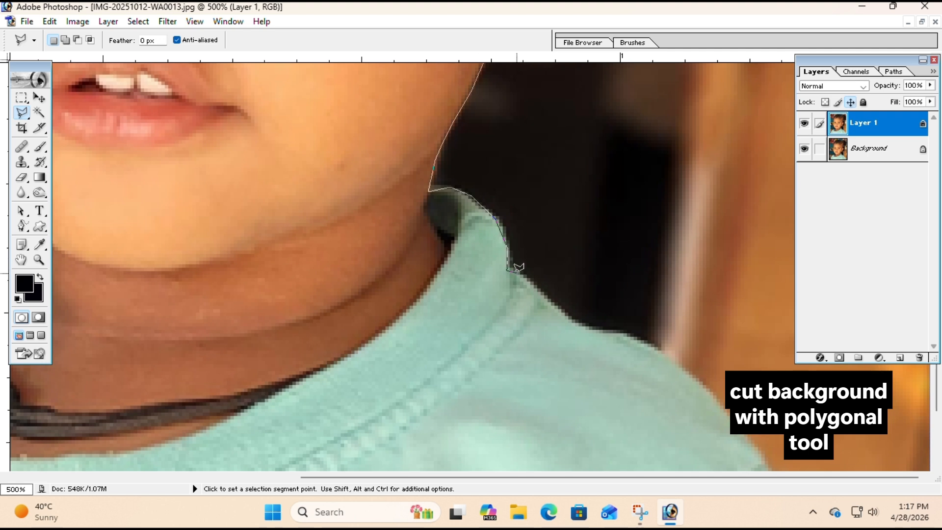
# Trace the lasso outline along the shirt shoulder and sleeve on the ear side.
pyautogui.click(544, 292)
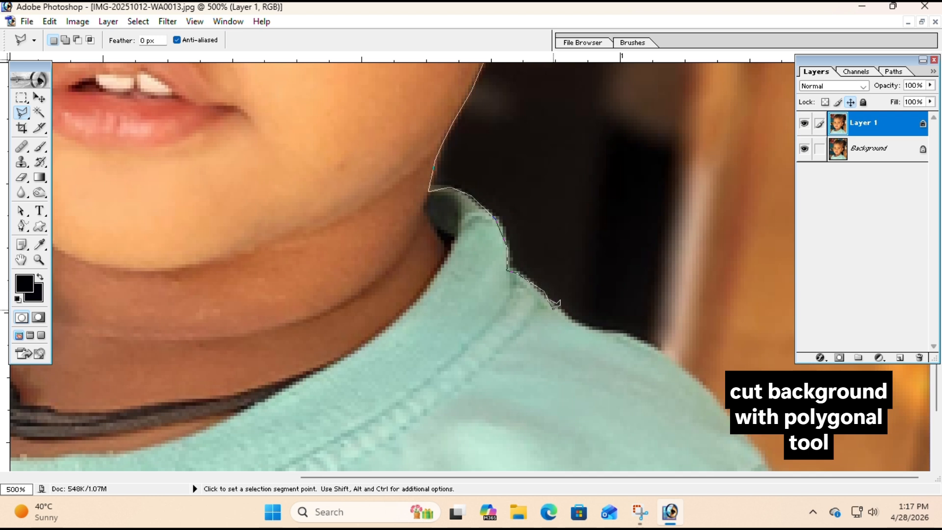
pyautogui.click(591, 327)
pyautogui.click(643, 339)
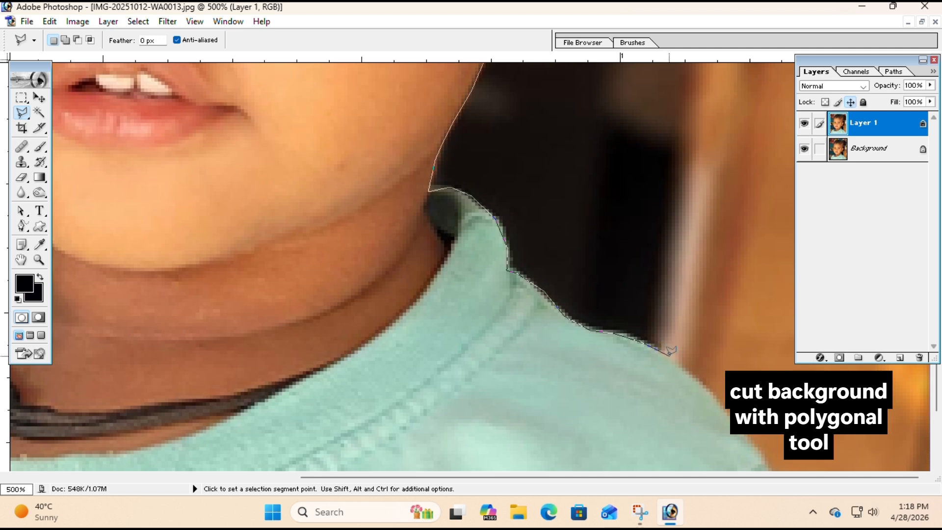
pyautogui.click(674, 358)
pyautogui.moveTo(765, 462); pyautogui.dragTo(776, 339)
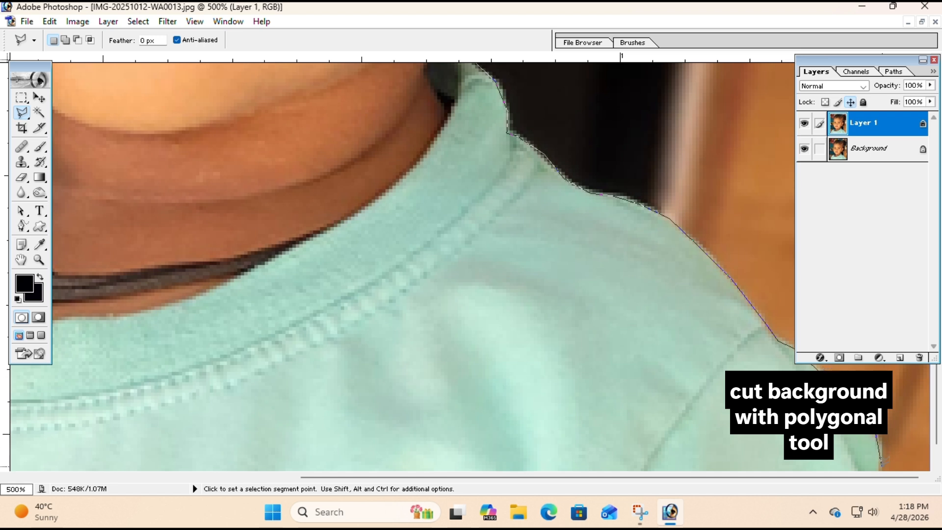
# Trace the lasso outline up the opposite sleeve and shoulder to the neck just below the chin.
pyautogui.scroll(-2, 880, 458)
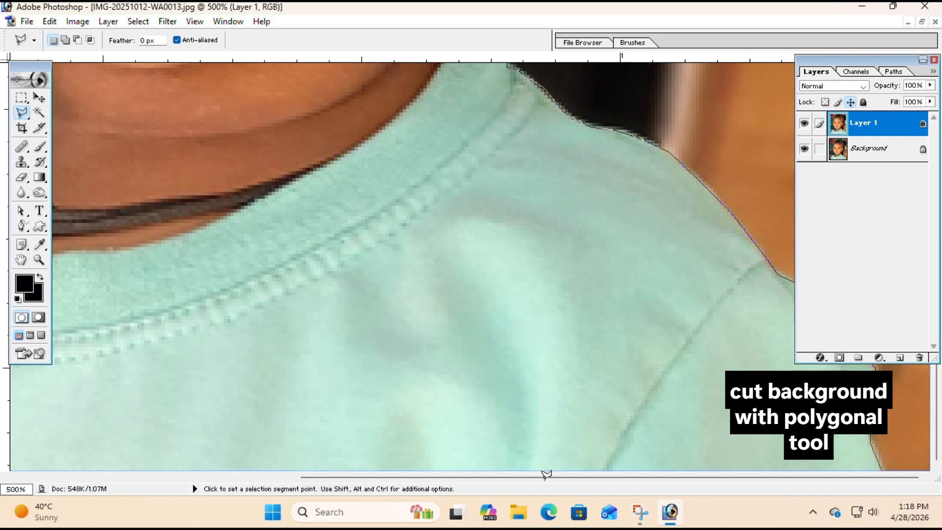
pyautogui.hscroll(-9, 6, 467)
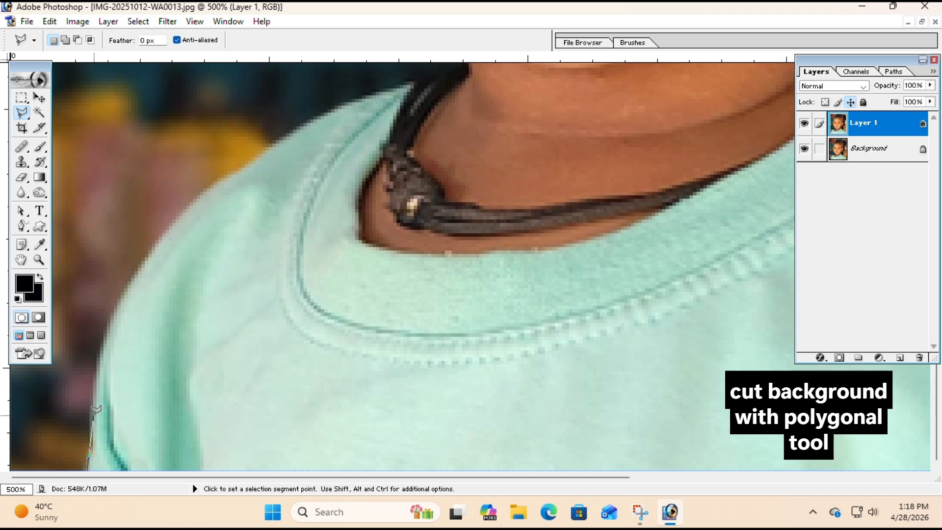
pyautogui.click(101, 355)
pyautogui.click(111, 316)
pyautogui.click(150, 251)
pyautogui.click(200, 195)
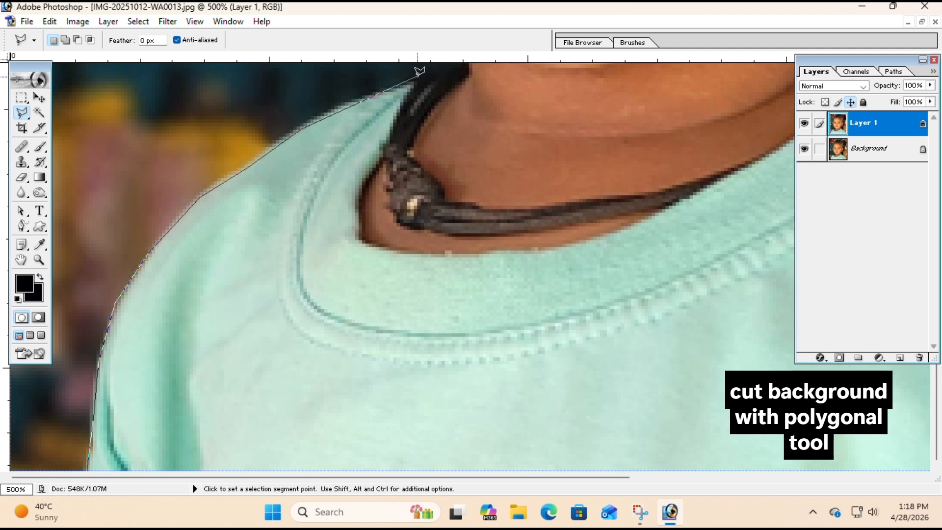
pyautogui.moveTo(409, 92); pyautogui.dragTo(411, 313)
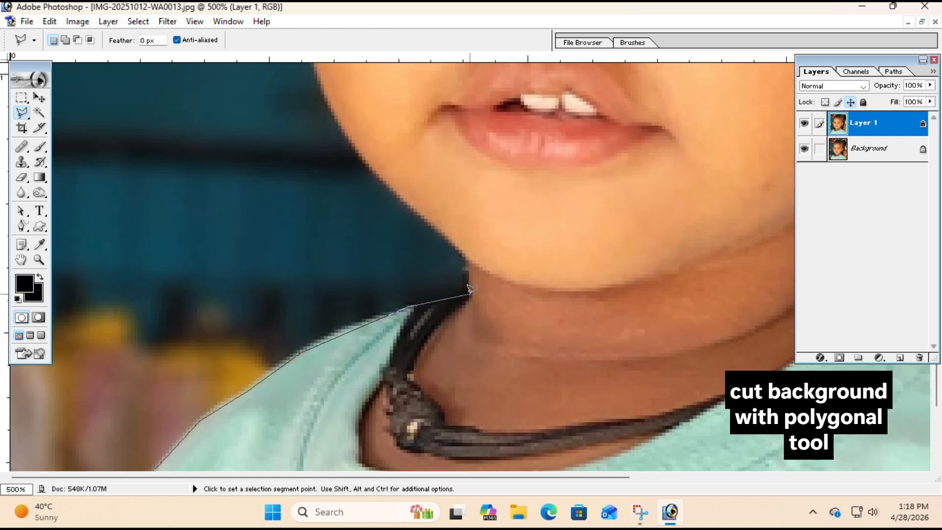
pyautogui.click(469, 257)
# Continue the lasso outline up the jaw and cheek to the eyebrow on the side without the visible ear.
pyautogui.moveTo(351, 145); pyautogui.dragTo(351, 368)
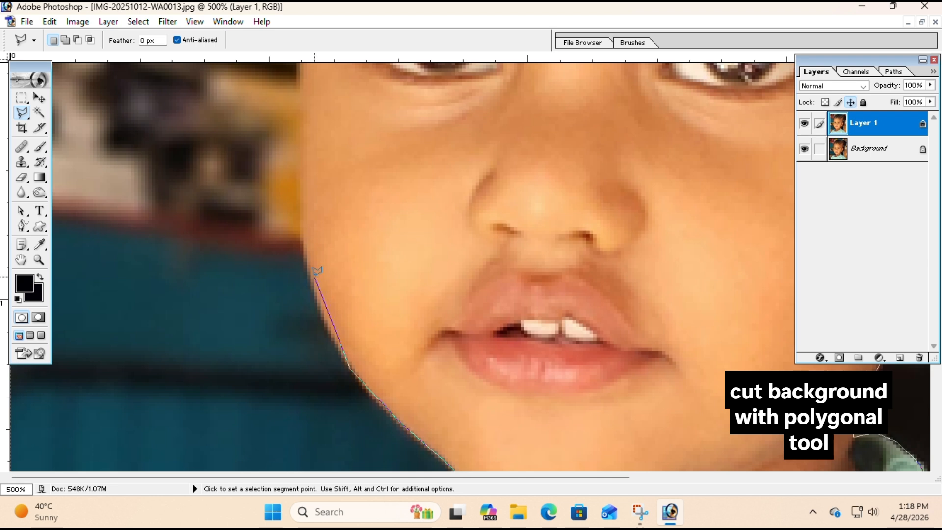
pyautogui.click(312, 295)
pyautogui.click(298, 206)
pyautogui.moveTo(298, 103); pyautogui.dragTo(320, 311)
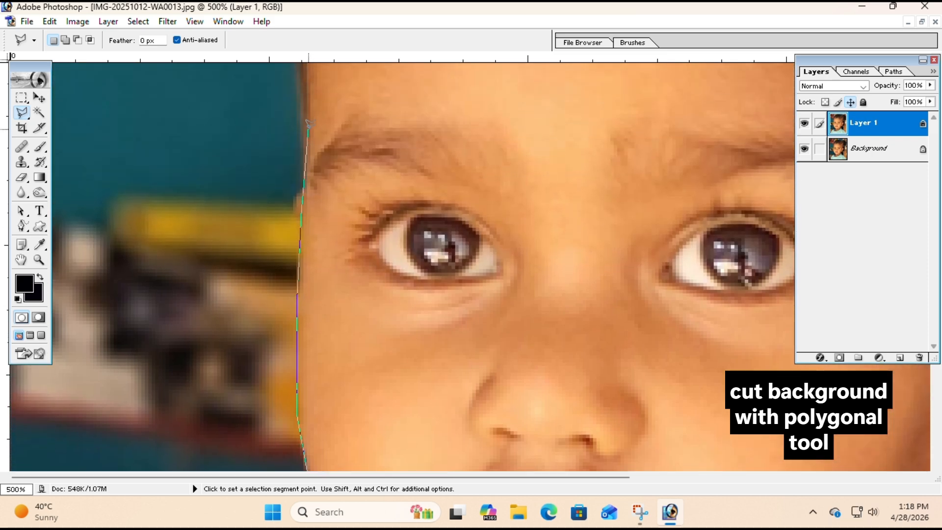
pyautogui.moveTo(323, 88); pyautogui.dragTo(321, 299)
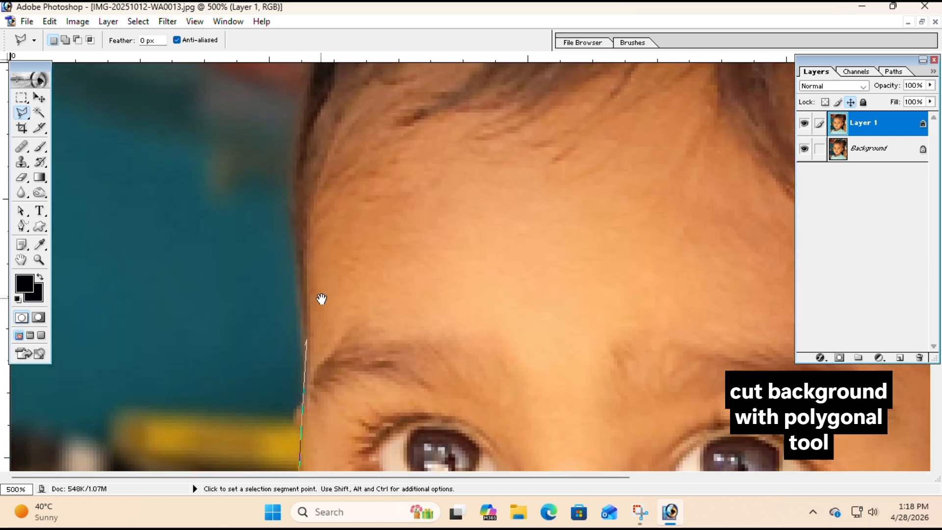
# Trace the lasso outline up the forehead edge and around the side of the hair.
pyautogui.click(295, 226)
pyautogui.click(301, 149)
pyautogui.moveTo(321, 151); pyautogui.dragTo(372, 374)
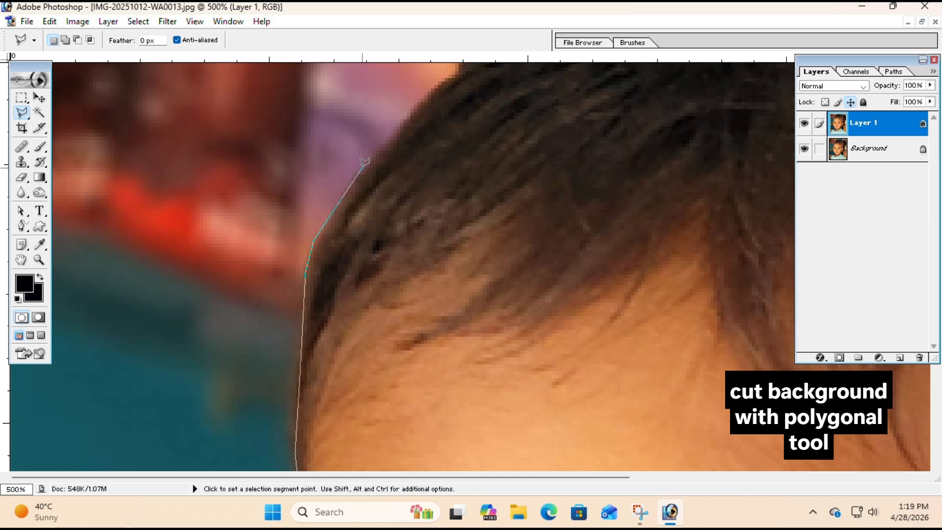
pyautogui.click(364, 167)
pyautogui.moveTo(430, 152); pyautogui.dragTo(430, 308)
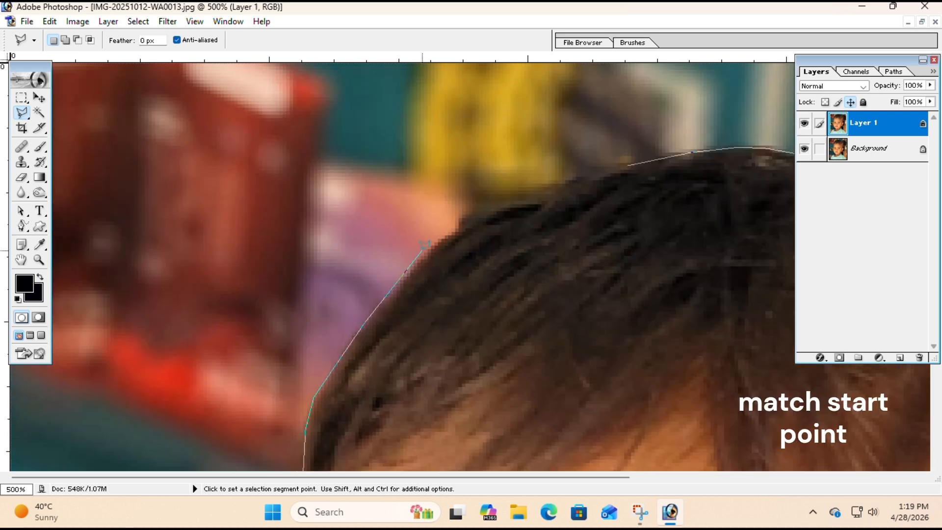
# Complete the outline along the upper hair and close it at its start point to select the boy.
pyautogui.click(423, 250)
pyautogui.click(461, 221)
pyautogui.click(535, 190)
pyautogui.click(629, 167)
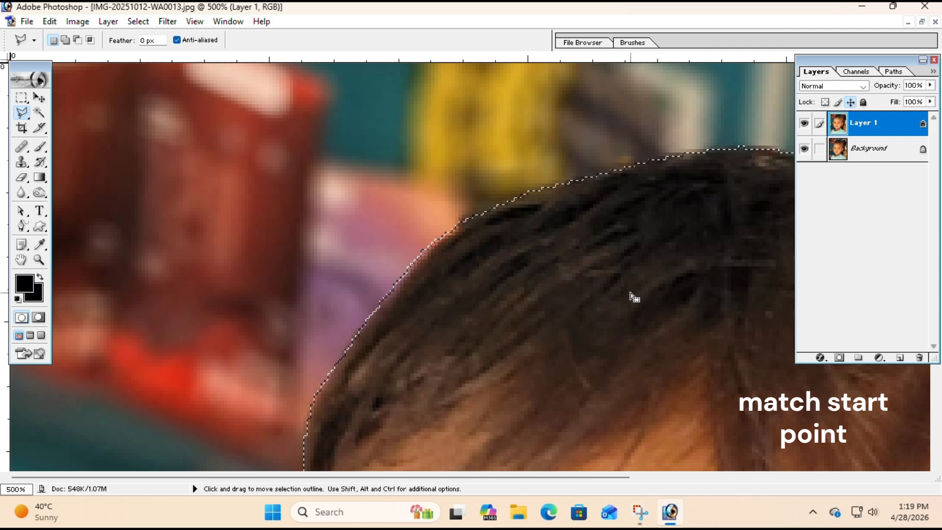
pyautogui.press('z')
pyautogui.keyDown('alt'); pyautogui.click(610, 295); pyautogui.keyUp('alt')
pyautogui.keyDown('alt'); pyautogui.click(607, 296); pyautogui.keyUp('alt')
pyautogui.keyDown('alt'); pyautogui.click(608, 297); pyautogui.keyUp('alt')
pyautogui.keyDown('alt'); pyautogui.click(609, 298); pyautogui.keyUp('alt')
pyautogui.keyDown('alt'); pyautogui.click(609, 298); pyautogui.keyUp('alt')
pyautogui.keyDown('alt'); pyautogui.click(608, 299); pyautogui.keyUp('alt')
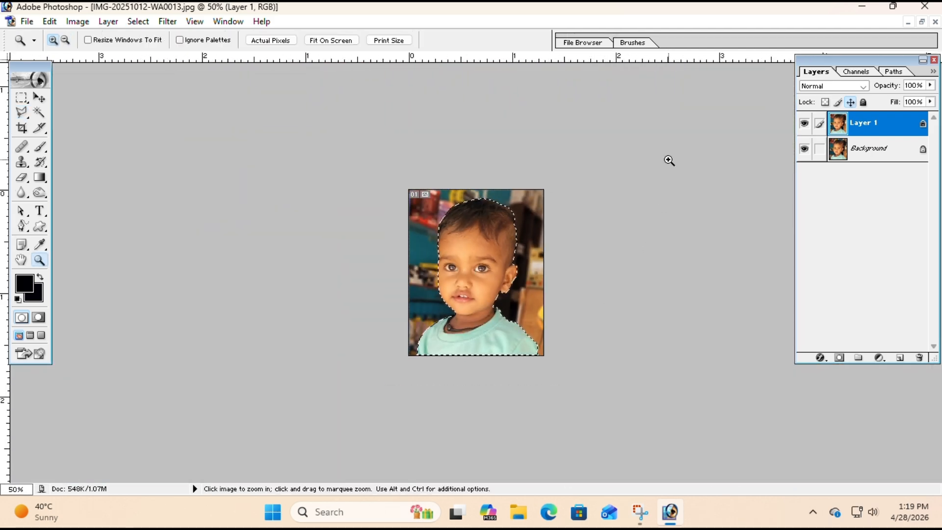
# Restore the photo to a floating window and create a new white document, placing it beside the photo.
pyautogui.click(922, 21)
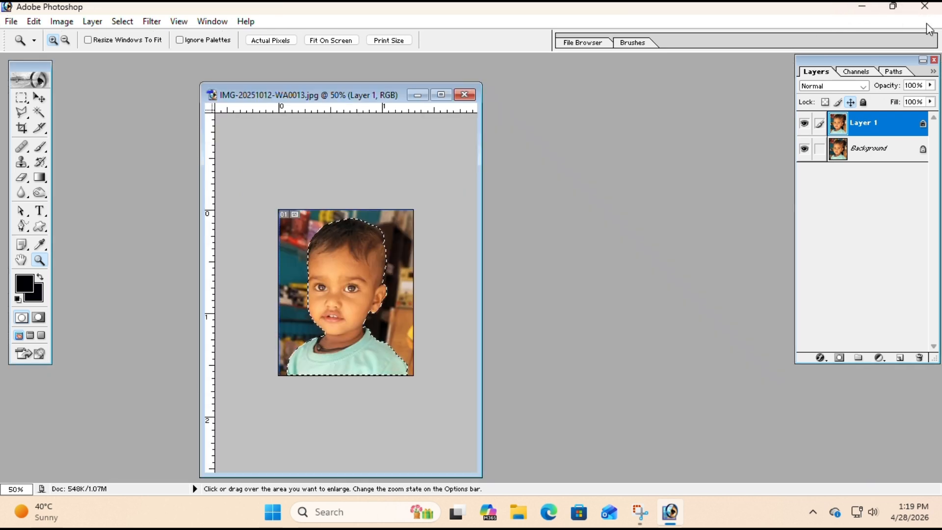
pyautogui.click(11, 21)
pyautogui.click(19, 38)
pyautogui.click(564, 169)
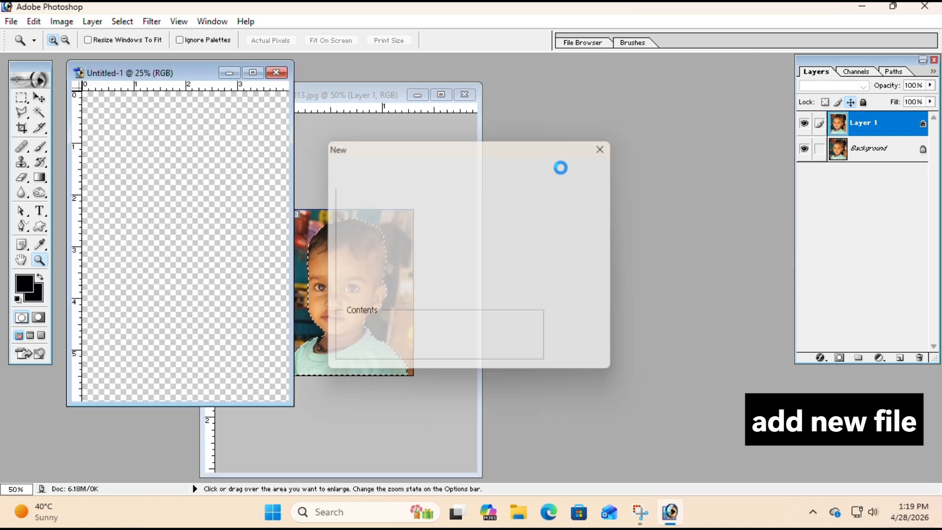
pyautogui.moveTo(584, 138); pyautogui.dragTo(619, 122)
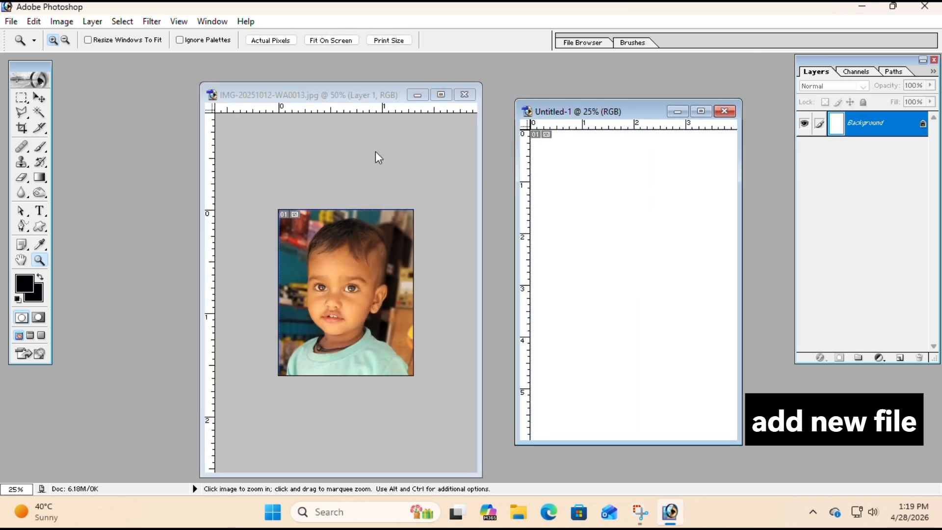
# Move the selected boy cut-out from the photo into the new blank document.
pyautogui.click(39, 97)
pyautogui.click(235, 271)
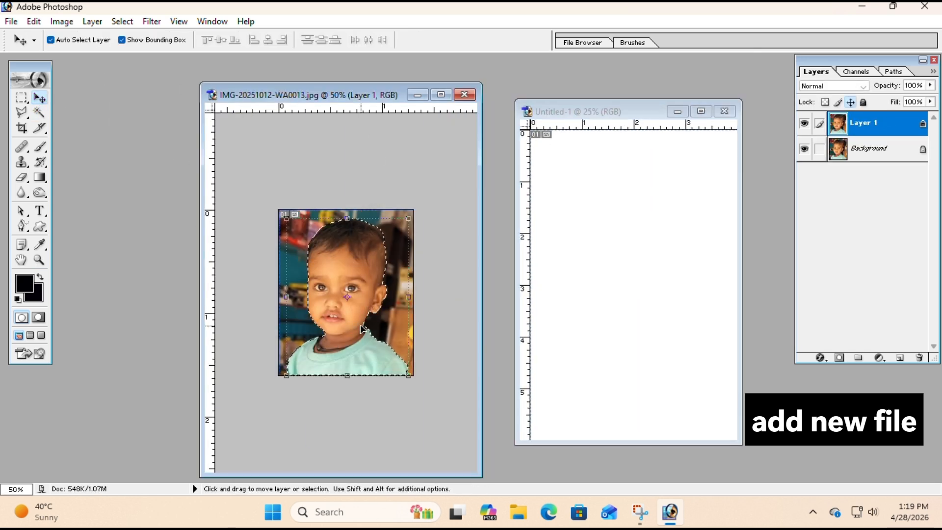
pyautogui.moveTo(361, 328); pyautogui.dragTo(592, 267)
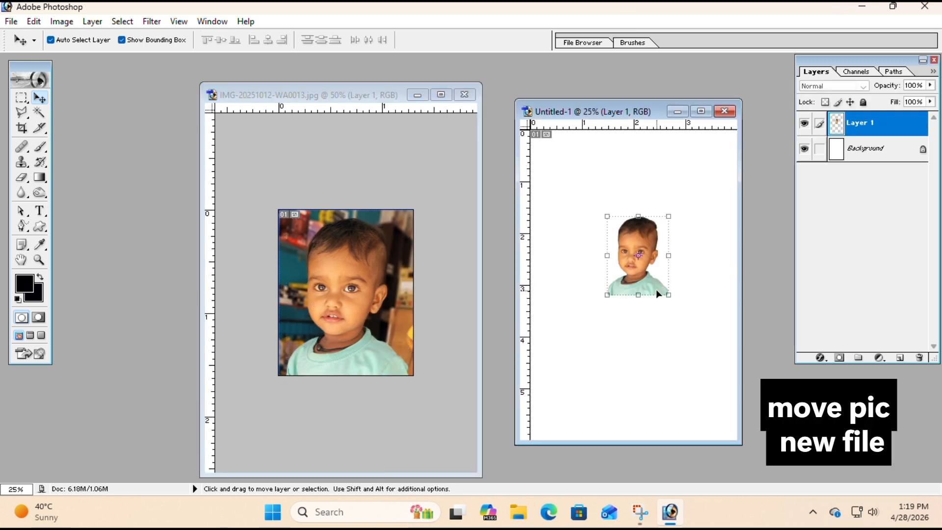
# Deselect the outline around the boy in the original photo with the Rectangular Marquee tool.
pyautogui.click(21, 98)
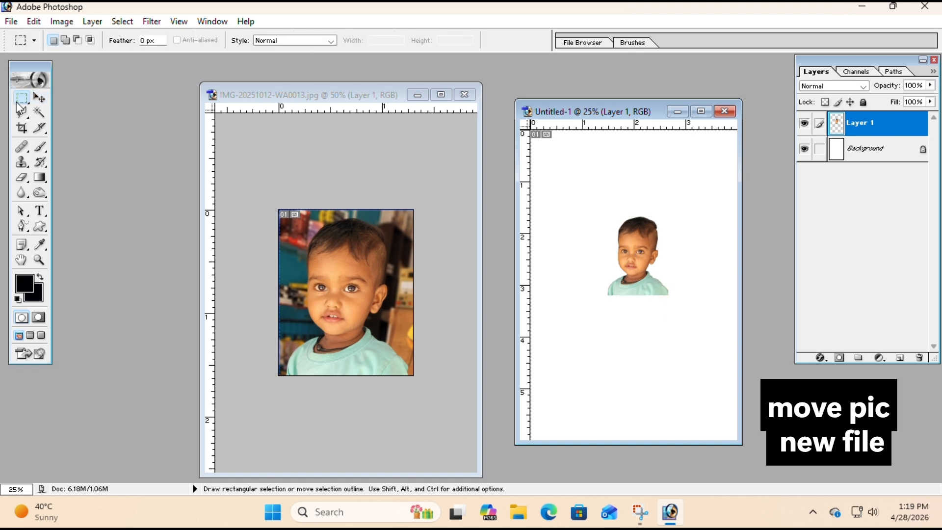
pyautogui.click(334, 250)
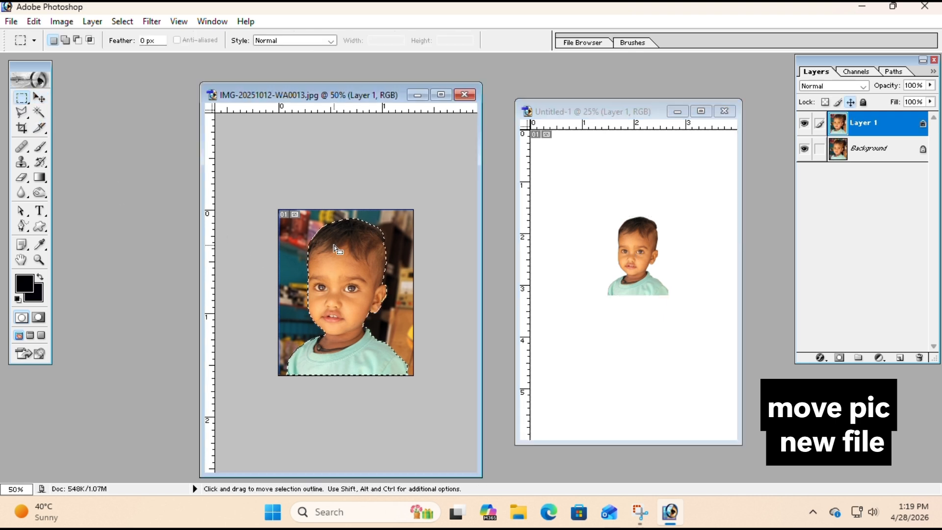
pyautogui.rightClick(315, 248)
pyautogui.click(358, 9)
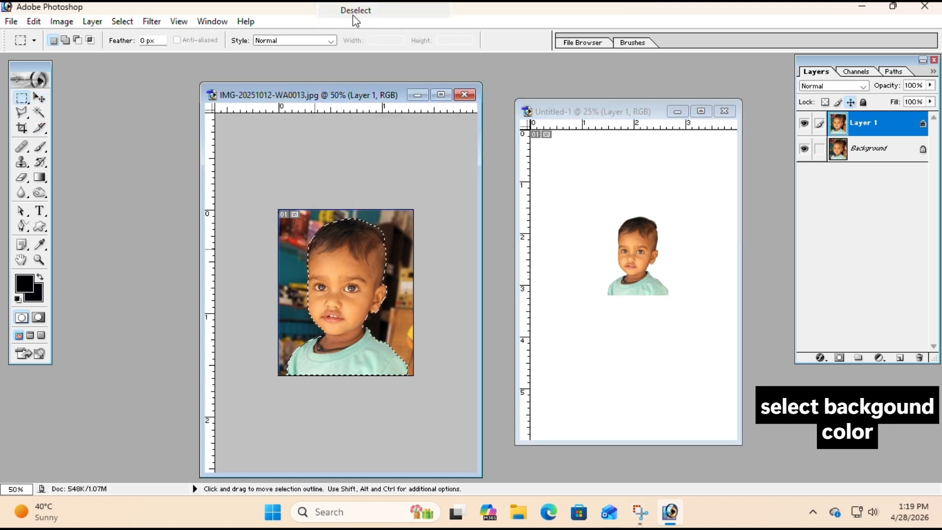
# Choose the Gradient tool and set the foreground color to the bright blue 3D05F5.
pyautogui.click(40, 192)
pyautogui.click(40, 177)
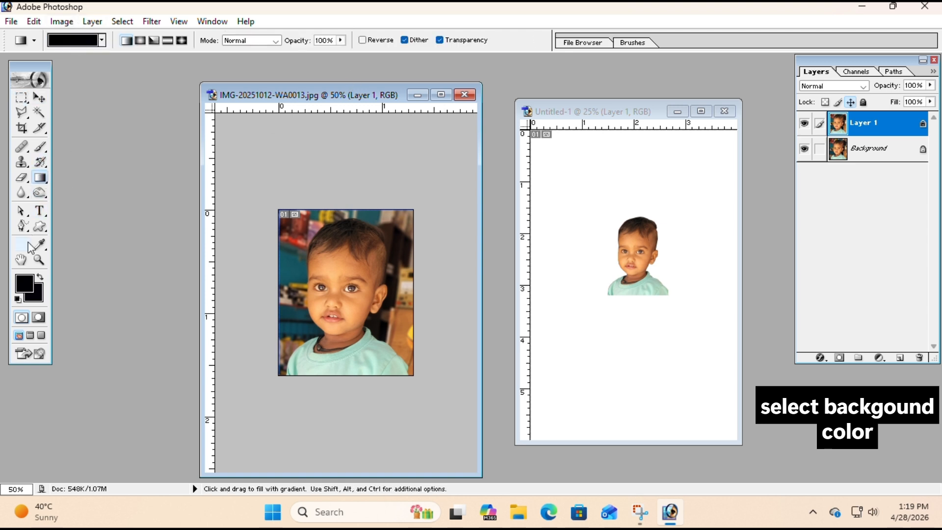
pyautogui.click(23, 289)
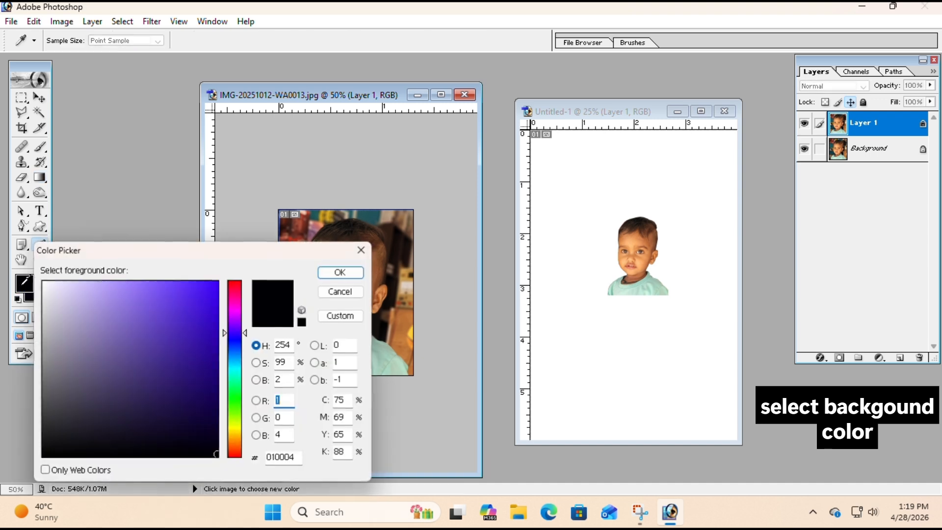
pyautogui.click(215, 288)
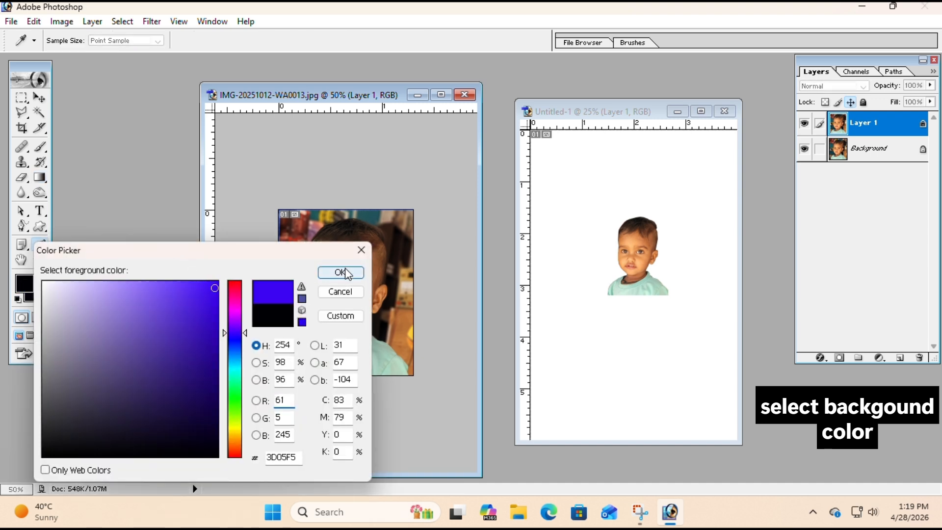
pyautogui.click(321, 274)
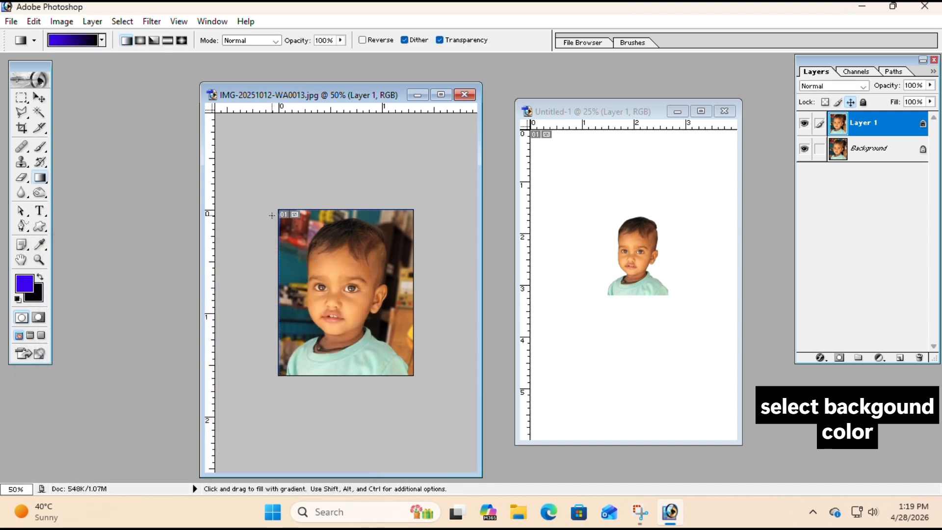
# Edit the gradient into solid blue by moving its blue color stop to the 99% location.
pyautogui.click(78, 42)
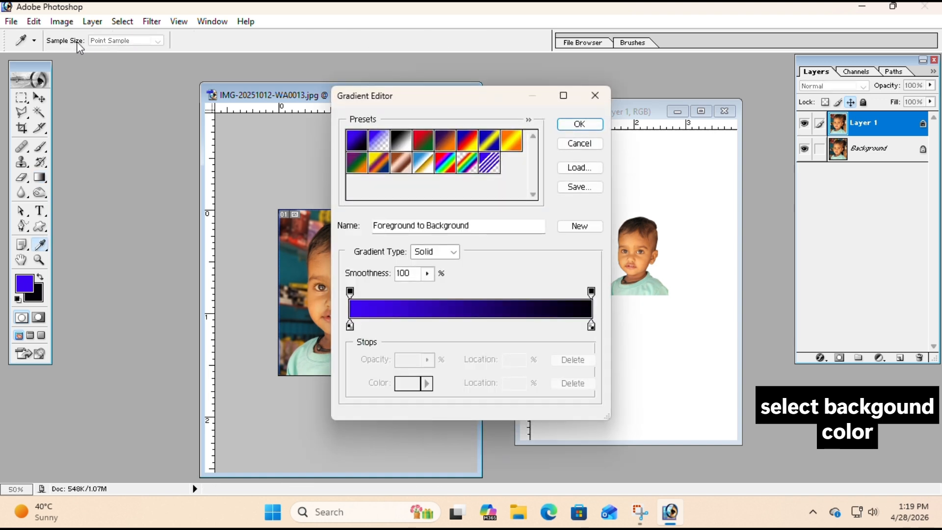
pyautogui.moveTo(354, 327); pyautogui.dragTo(505, 337)
pyautogui.moveTo(351, 326); pyautogui.dragTo(590, 325)
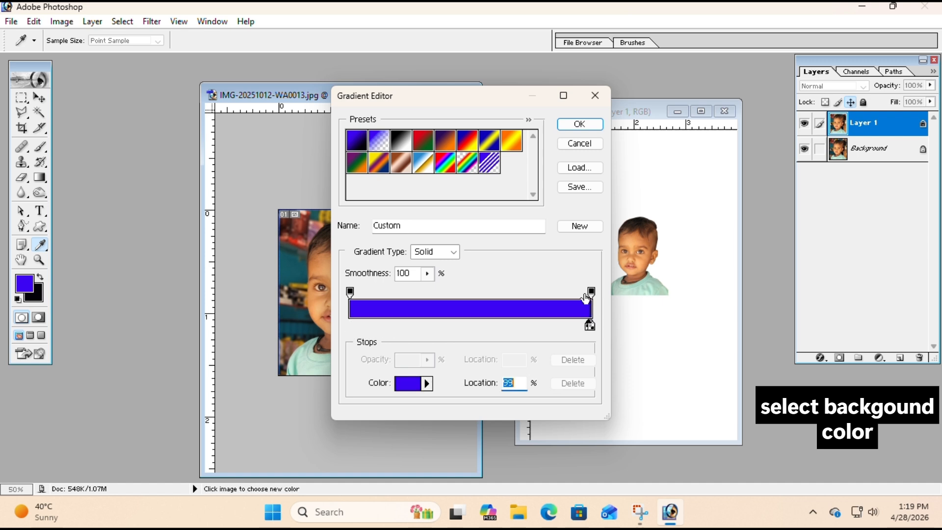
pyautogui.click(579, 124)
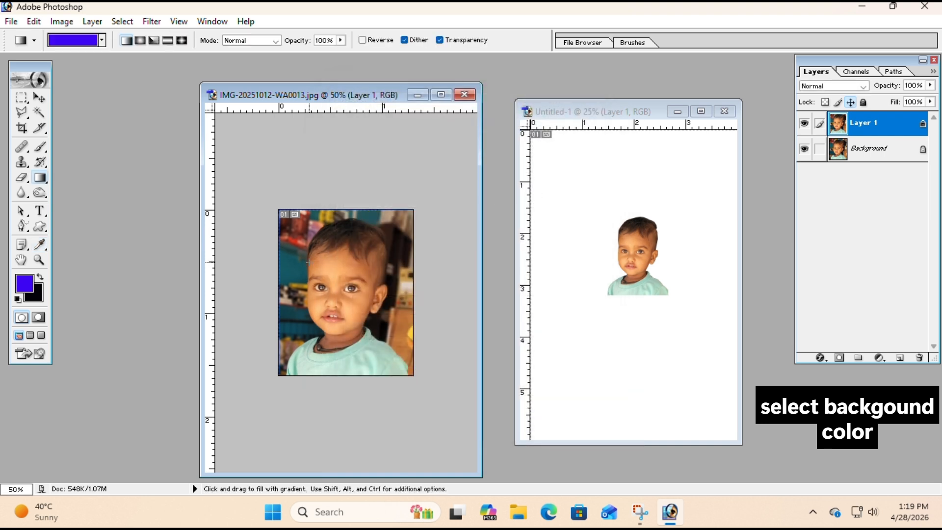
# Fill Layer 1 of the photo entirely with the blue gradient.
pyautogui.moveTo(299, 257); pyautogui.dragTo(386, 354)
pyautogui.moveTo(433, 413); pyautogui.dragTo(436, 426)
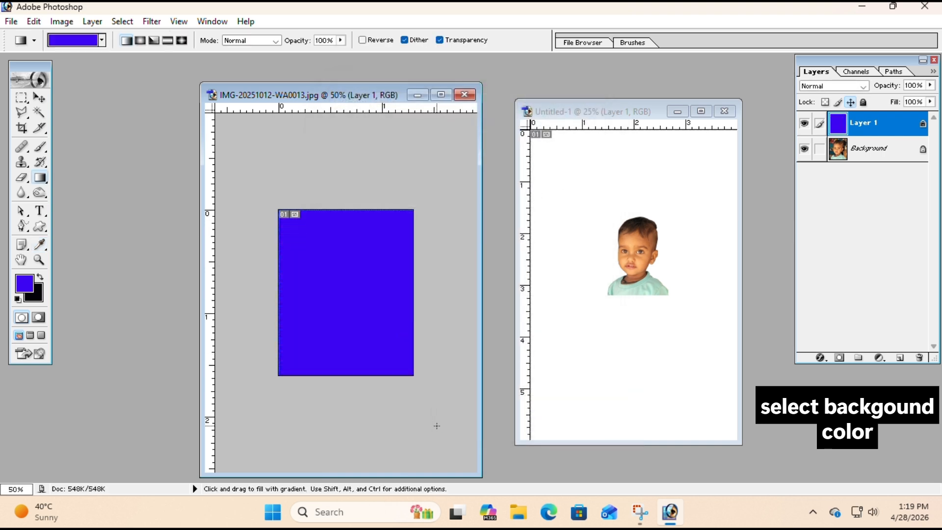
pyautogui.click(440, 95)
pyautogui.click(922, 22)
# Move the boy cut-out from the untitled document onto the blue background in the photo document.
pyautogui.click(39, 97)
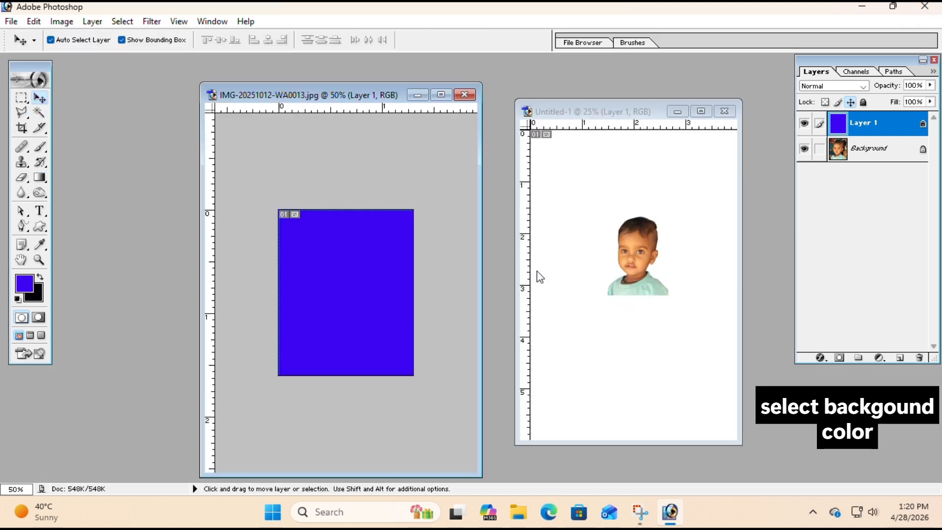
pyautogui.click(640, 266)
pyautogui.moveTo(641, 269); pyautogui.dragTo(437, 308)
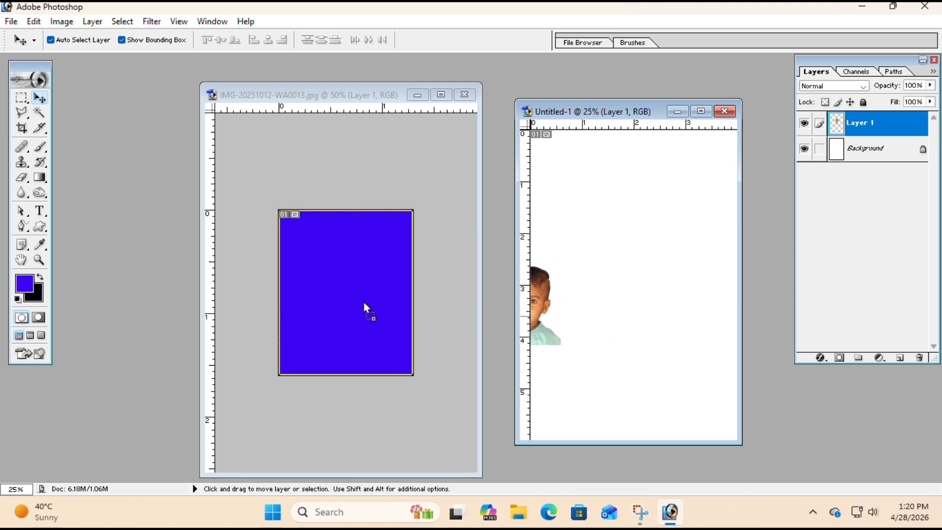
pyautogui.moveTo(335, 308)
pyautogui.mouseDown()
pyautogui.moveTo(307, 272)
pyautogui.moveTo(340, 304)
pyautogui.mouseUp()
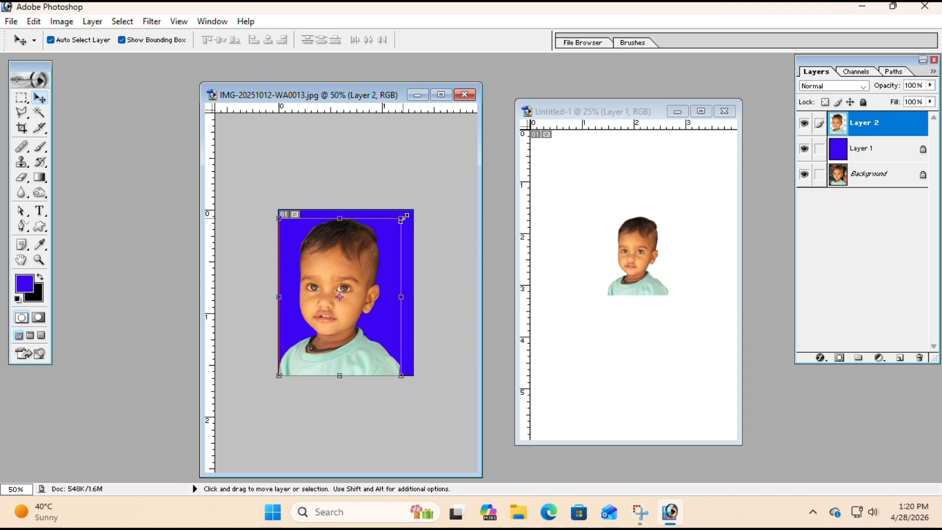
# Scale the boy to about 110.2% width and 105.3% height to fill the frame, and merge all visible layers.
pyautogui.moveTo(401, 222); pyautogui.dragTo(414, 210)
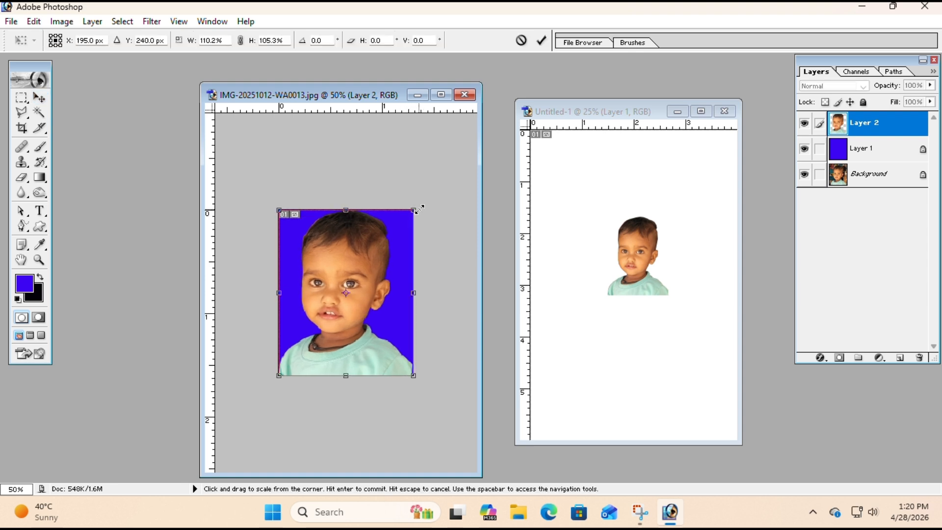
pyautogui.press('Return')
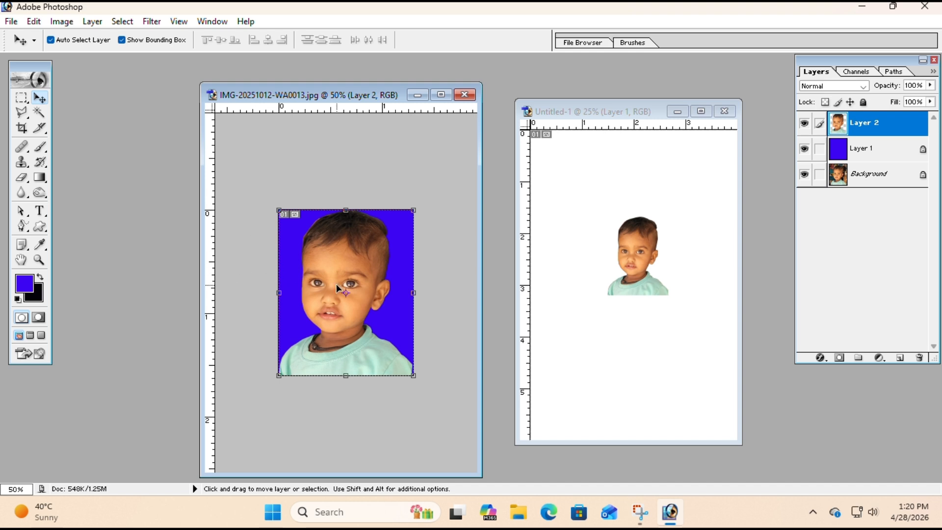
pyautogui.press('shift')
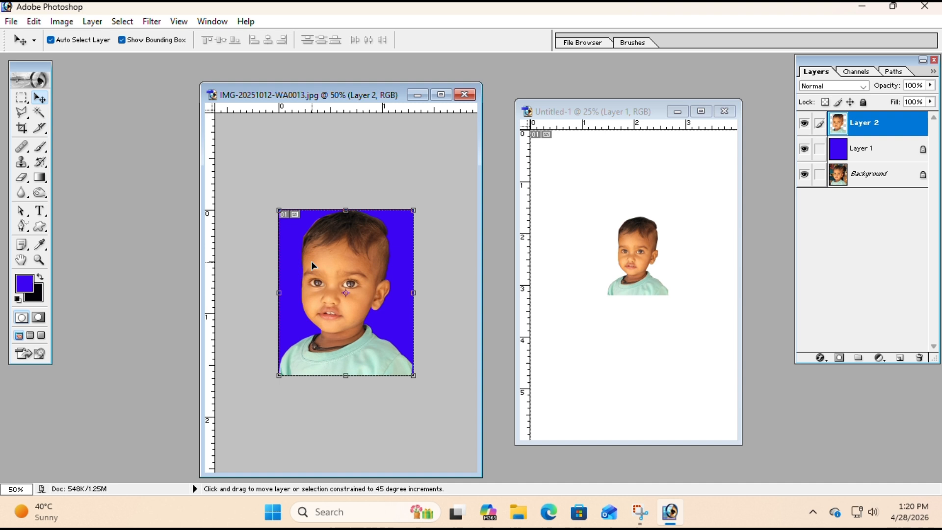
pyautogui.hotkey('ctrl', 'shift', 'e')
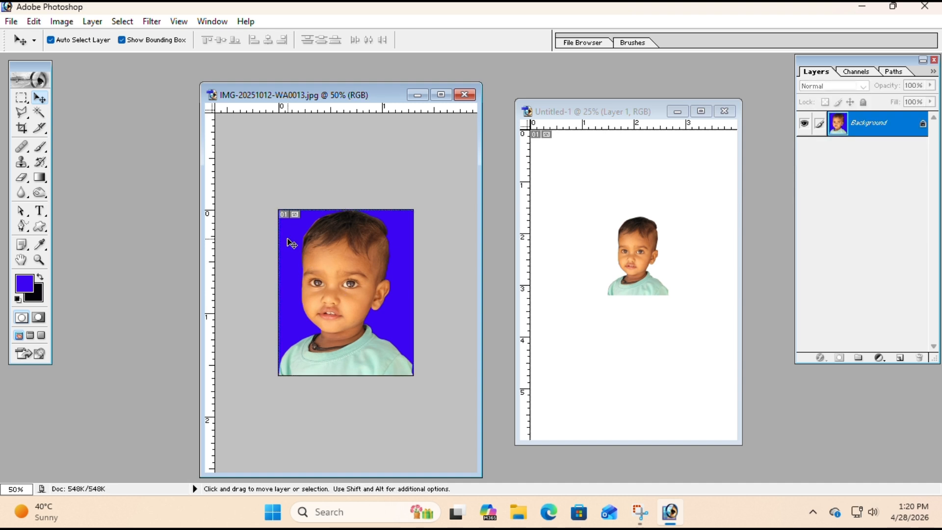
# Select the whole picture and stroke it with a 4 px black (010002) border located inside.
pyautogui.hotkey('ctrl', 'a')
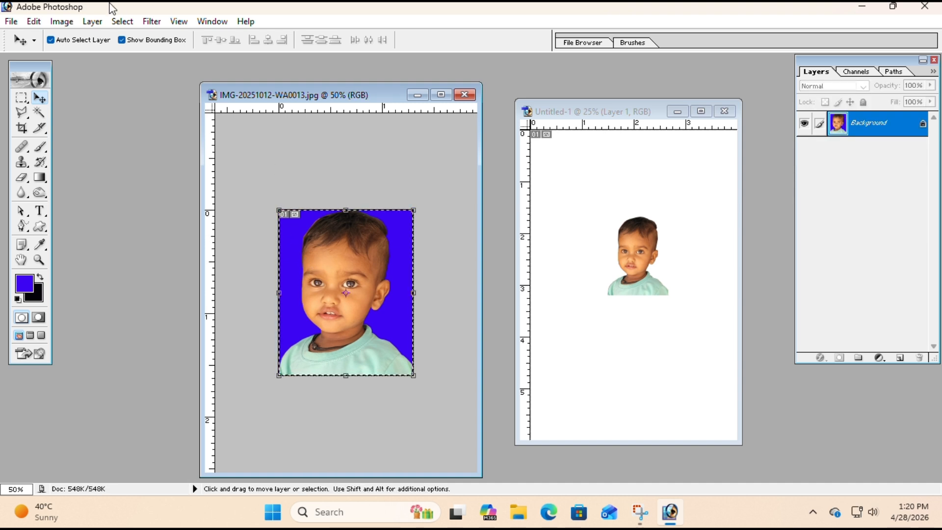
pyautogui.click(35, 22)
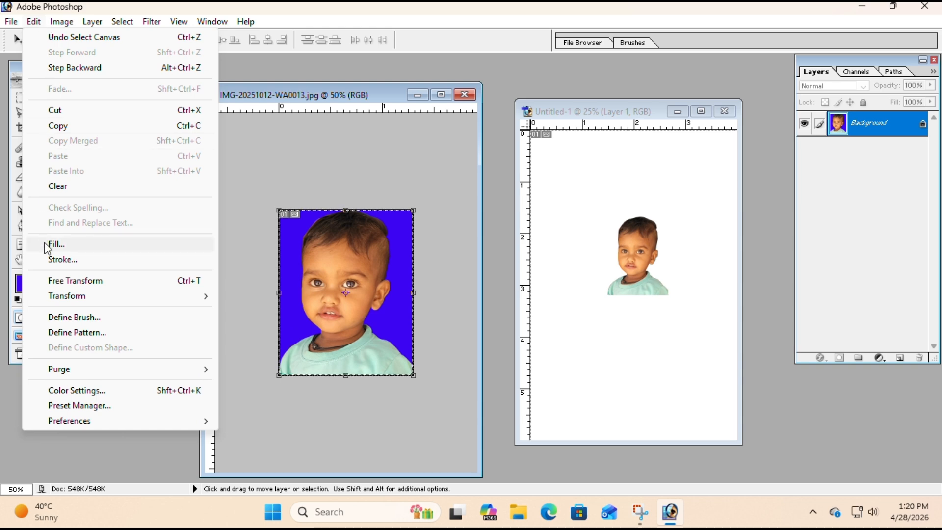
pyautogui.click(60, 260)
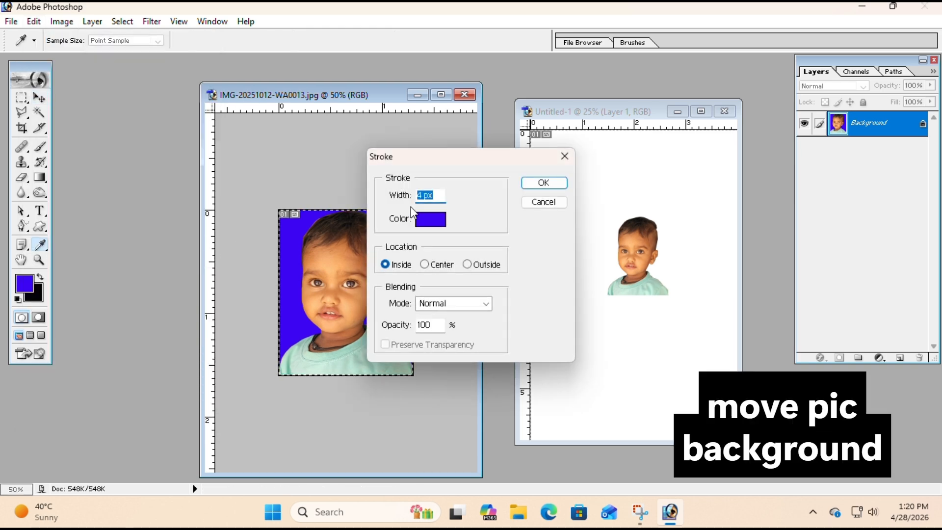
pyautogui.click(437, 220)
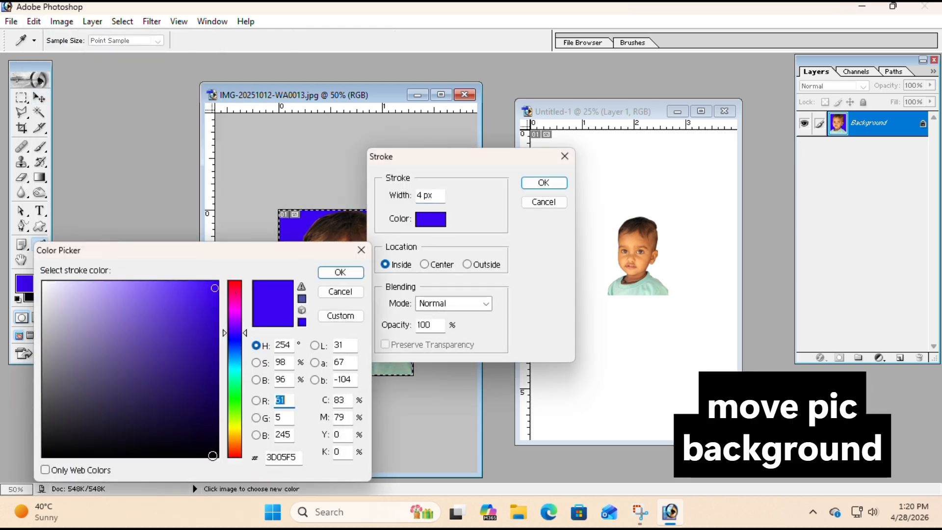
pyautogui.click(212, 456)
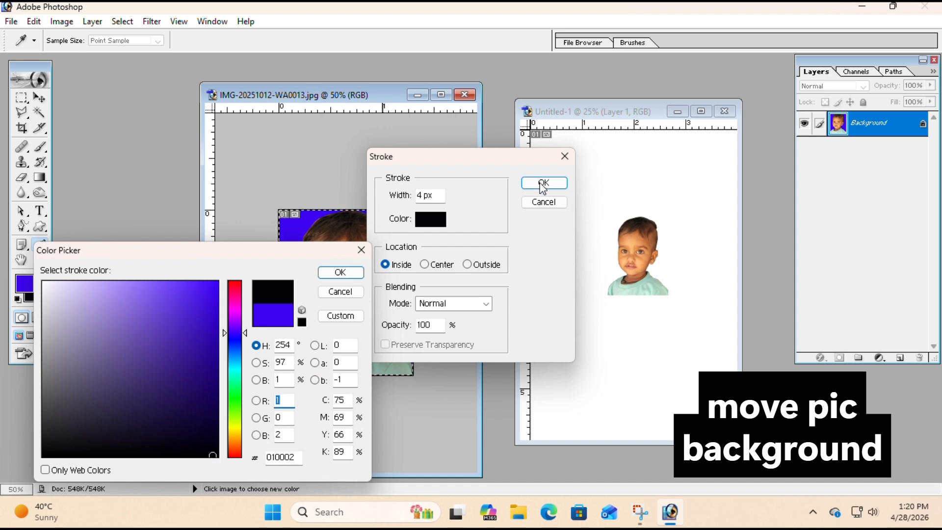
pyautogui.click(322, 272)
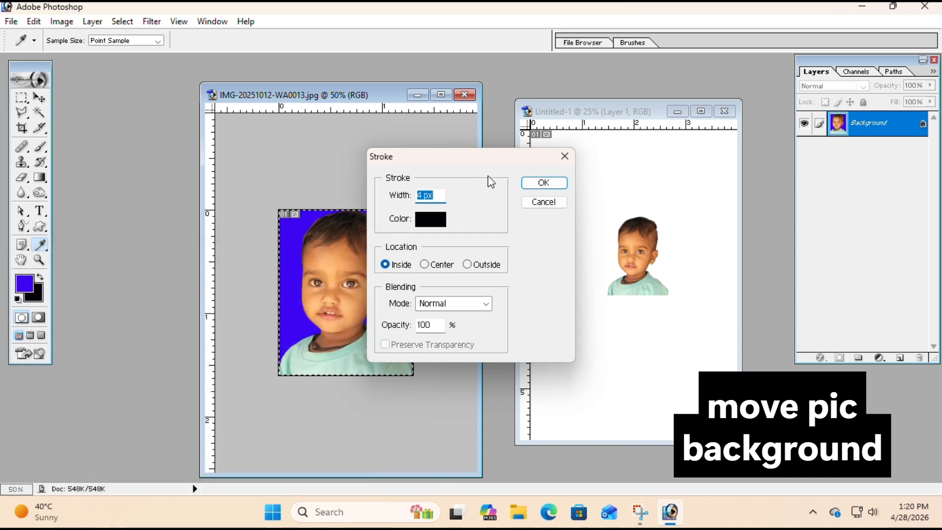
pyautogui.click(540, 183)
pyautogui.press('v')
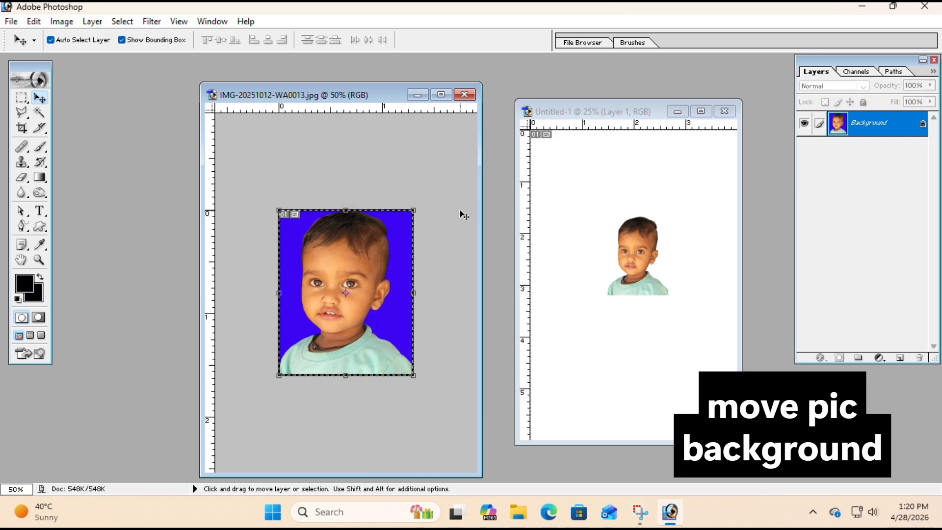
# Close the untitled document without saving and create a new white document with the 4 x 6 preset beside the photo.
pyautogui.click(724, 111)
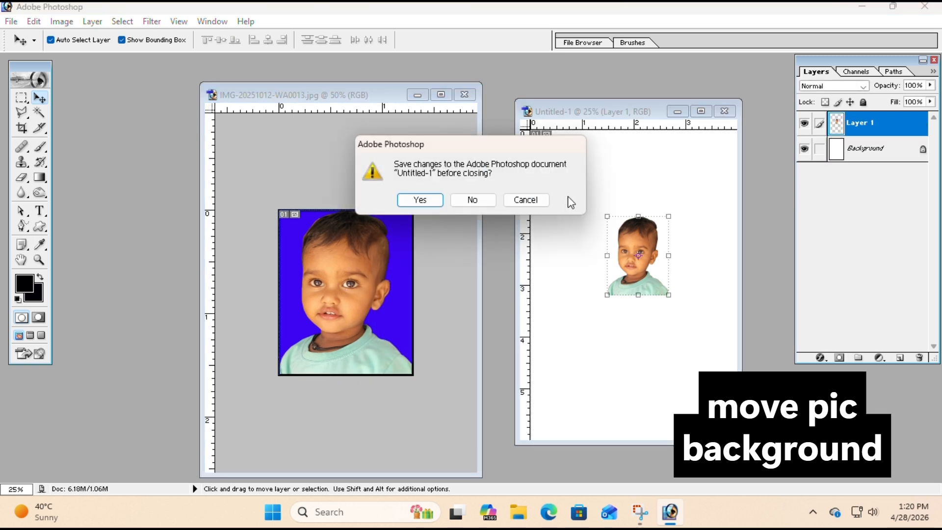
pyautogui.click(462, 202)
pyautogui.click(10, 21)
pyautogui.click(29, 34)
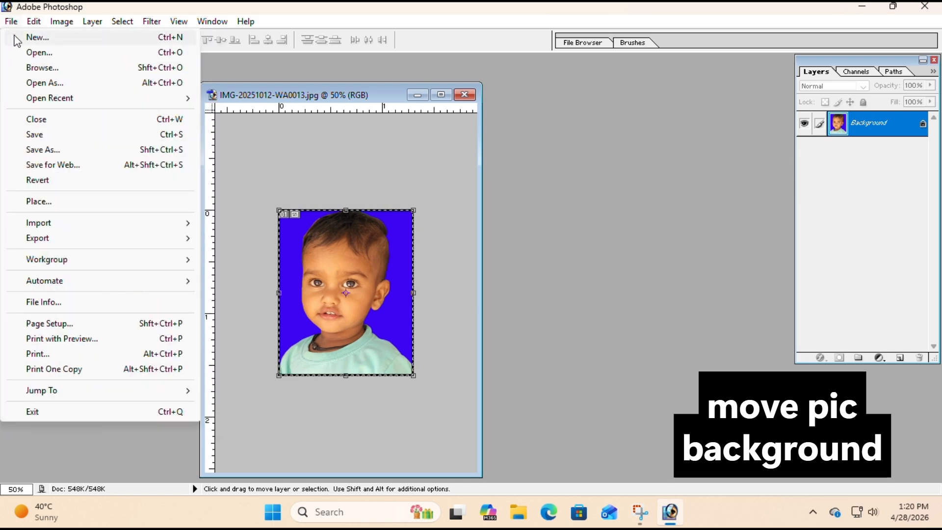
pyautogui.click(29, 35)
pyautogui.click(478, 207)
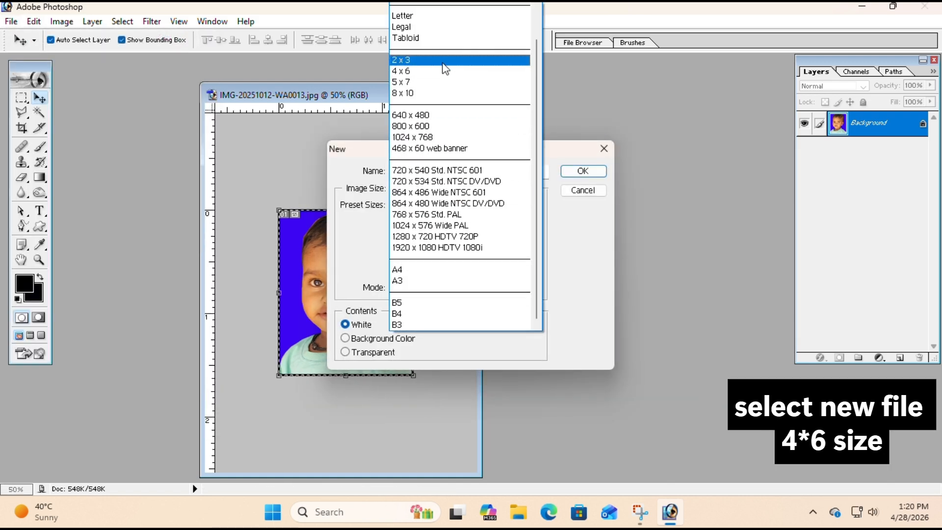
pyautogui.click(405, 78)
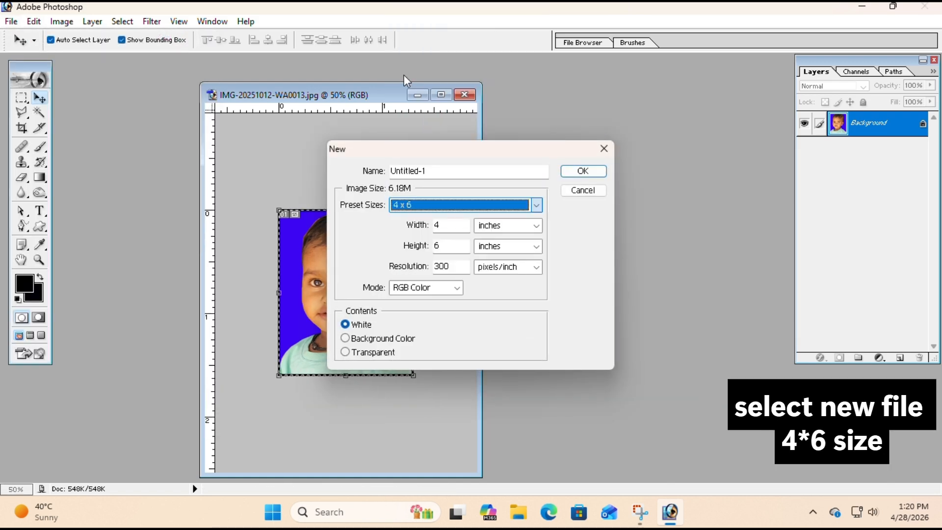
pyautogui.click(581, 171)
pyautogui.moveTo(175, 82); pyautogui.dragTo(589, 104)
# Select the whole bordered photo and copy it onto the blank 4 x 6 sheet.
pyautogui.click(369, 231)
pyautogui.hotkey('ctrl', 'a')
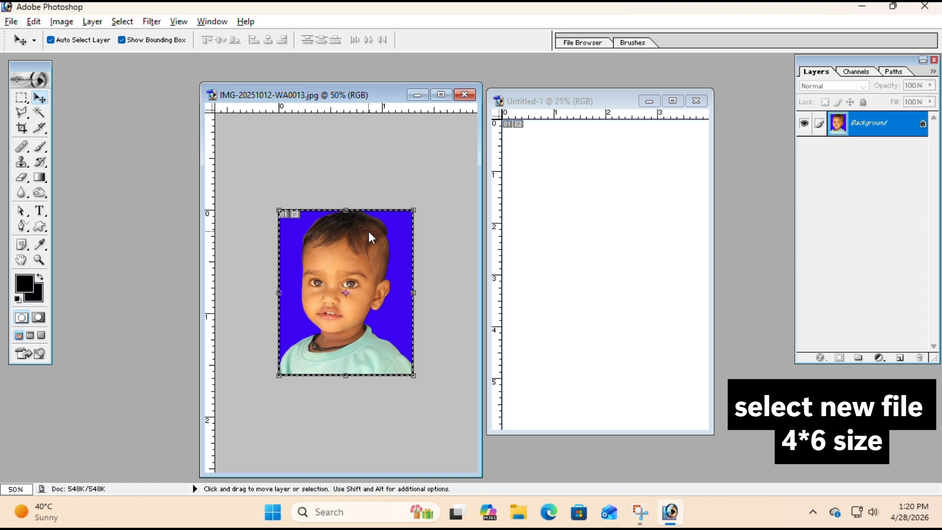
pyautogui.moveTo(321, 280); pyautogui.dragTo(547, 200)
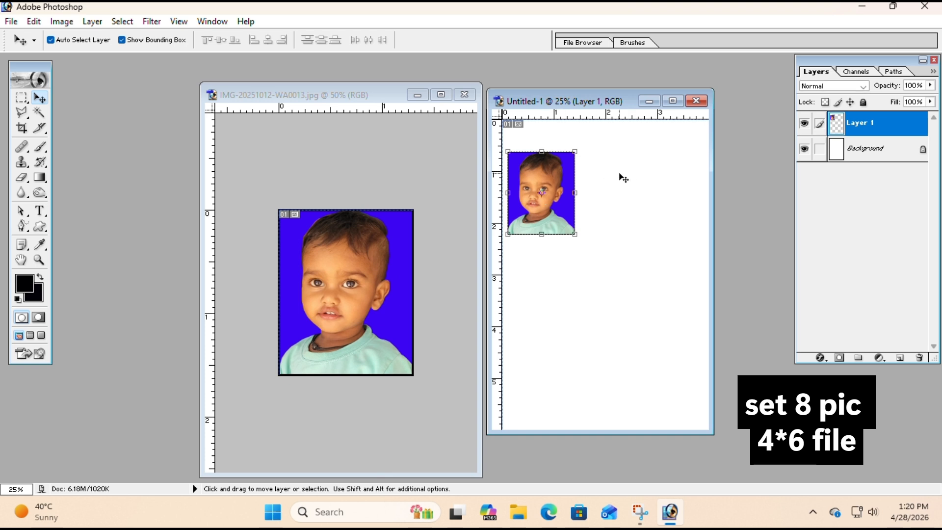
# Rotate the photo on the 4 x 6 sheet by 90 degrees.
pyautogui.click(576, 176)
pyautogui.moveTo(584, 175); pyautogui.dragTo(559, 138)
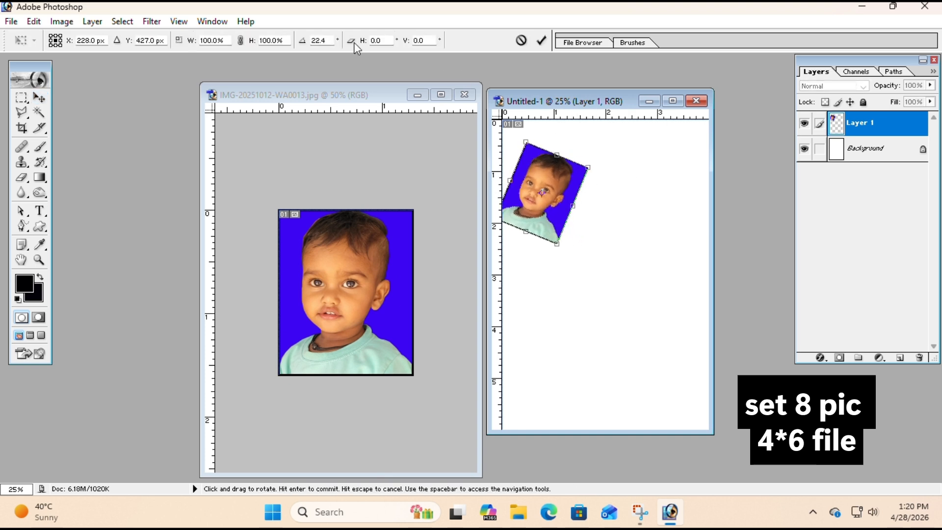
pyautogui.write('90')
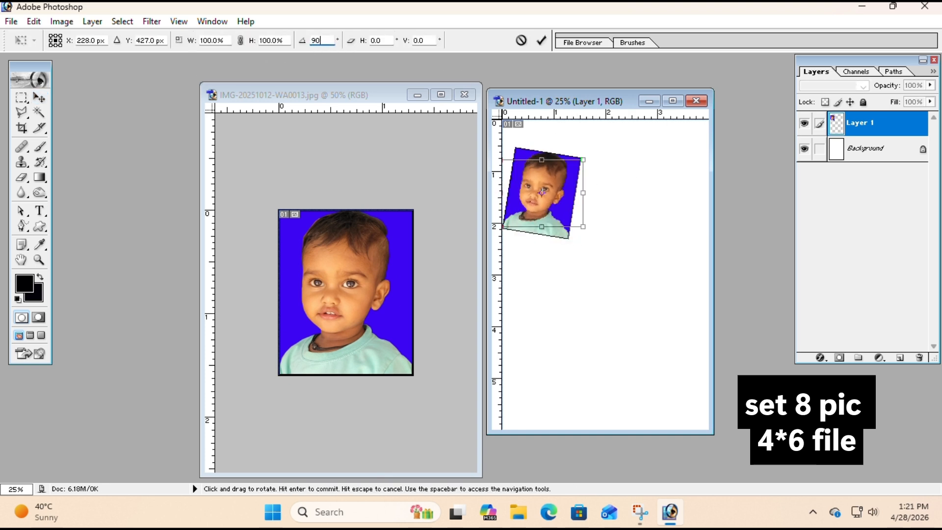
pyautogui.press('Return')
# Move the rotated photo near the sheet's upper-left corner, leaving a small white margin, and apply the transform.
pyautogui.hotkey('shift', 'Right')
pyautogui.hotkey('shift', 'Right')
pyautogui.hotkey('shift', 'Right')
pyautogui.hotkey('shift', 'Right')
pyautogui.hotkey('shift', 'Right')
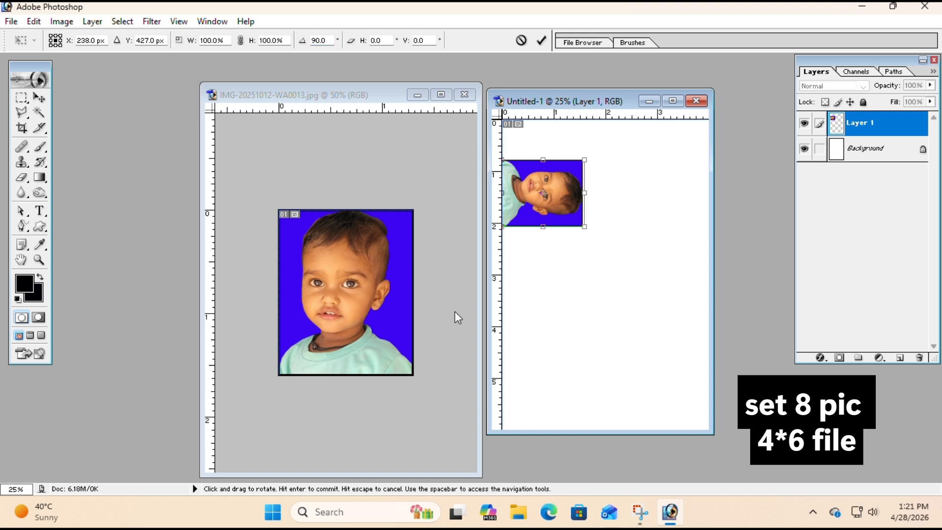
pyautogui.hotkey('shift', 'Right')
pyautogui.hotkey('shift', 'Right')
pyautogui.hotkey('shift', 'Right')
pyautogui.hotkey('shift', 'Up')
pyautogui.hotkey('shift', 'Up')
pyautogui.hotkey('shift', 'Up')
pyautogui.hotkey('shift', 'Up')
pyautogui.hotkey('shift', 'Up')
pyautogui.hotkey('shift', 'Up')
pyautogui.hotkey('shift', 'Up')
pyautogui.hotkey('shift', 'Up')
pyautogui.hotkey('shift', 'Up')
pyautogui.hotkey('shift', 'Up')
pyautogui.hotkey('shift', 'Up')
pyautogui.hotkey('shift', 'Up')
pyautogui.hotkey('shift', 'Up')
pyautogui.hotkey('shift', 'Up')
pyautogui.hotkey('shift', 'Up')
pyautogui.hotkey('shift', 'Up')
pyautogui.hotkey('shift', 'Up')
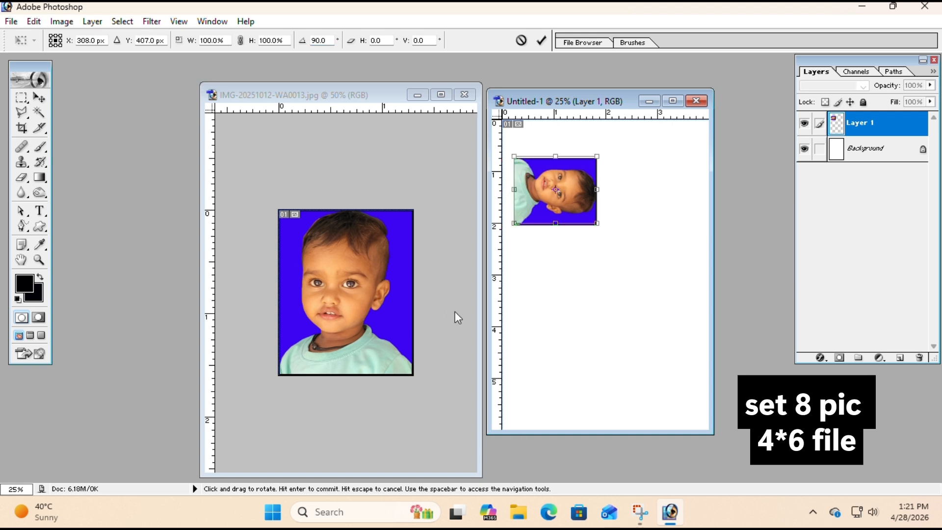
pyautogui.hotkey('shift', 'Up')
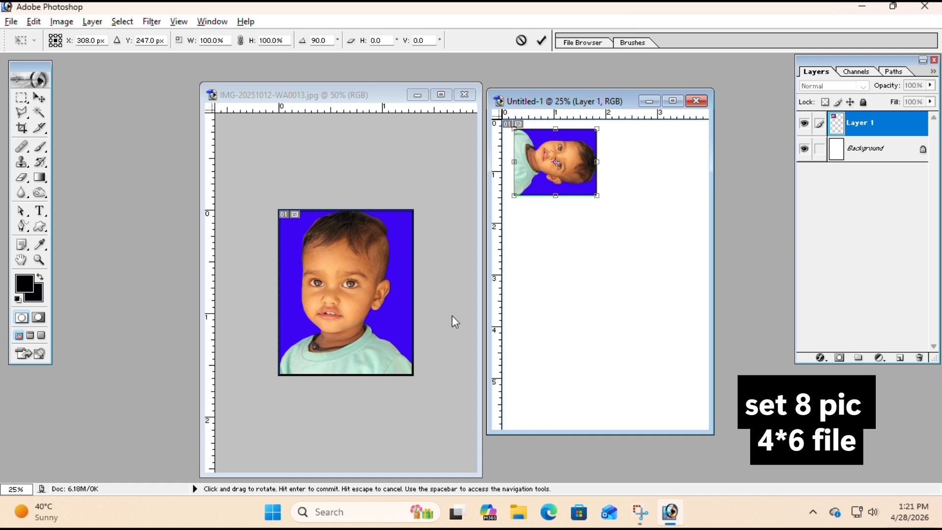
pyautogui.moveTo(543, 179)
pyautogui.mouseDown()
pyautogui.moveTo(547, 238)
pyautogui.moveTo(542, 186)
pyautogui.mouseUp()
pyautogui.press('Return')
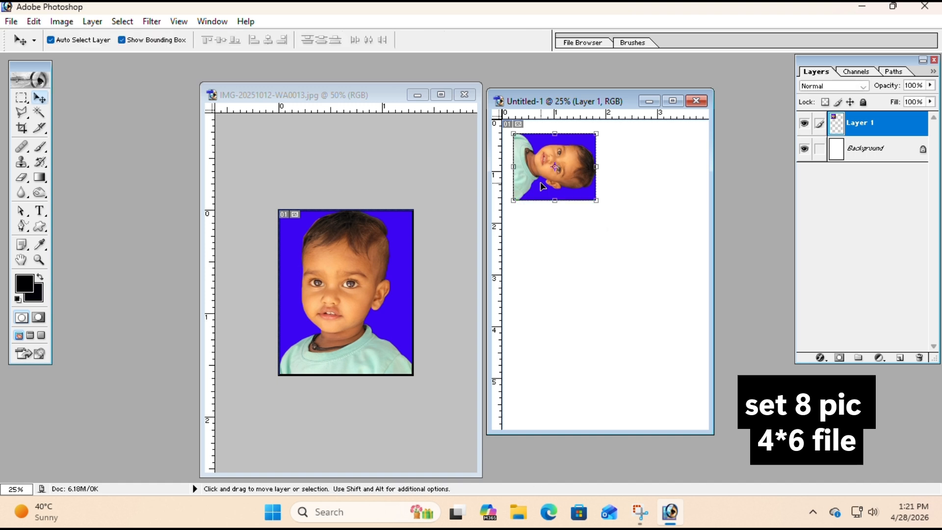
# Duplicate the photo below itself and the merged pair beside it, merging into one layer of four photos with narrow gaps.
pyautogui.moveTo(543, 187); pyautogui.dragTo(543, 260)
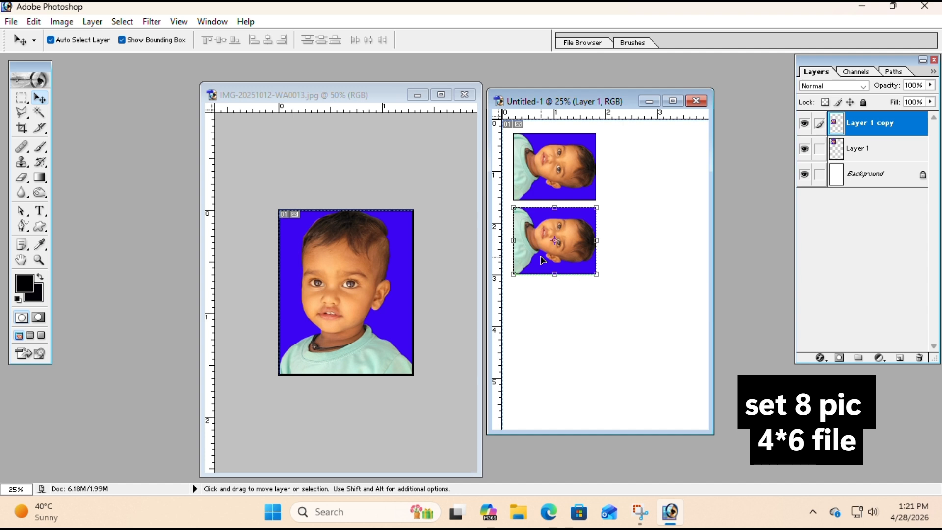
pyautogui.hotkey('ctrl', 'e')
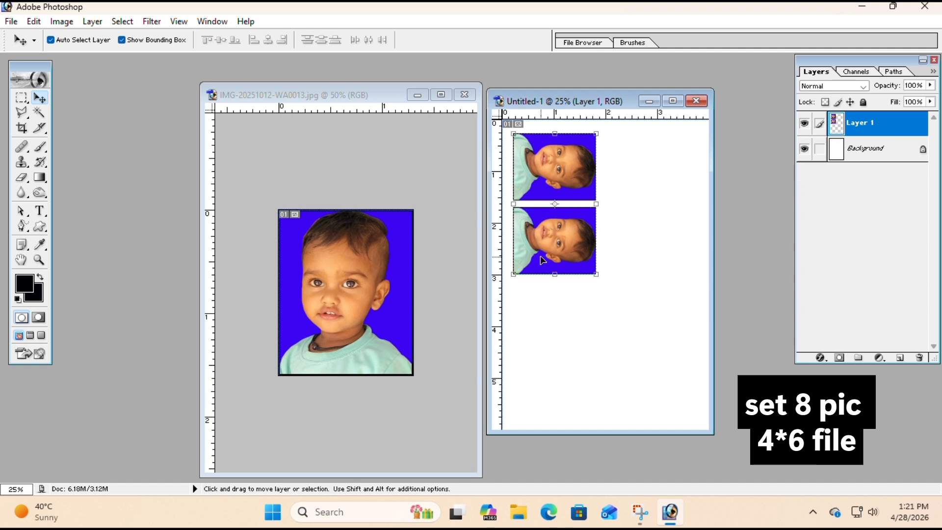
pyautogui.press('alt')
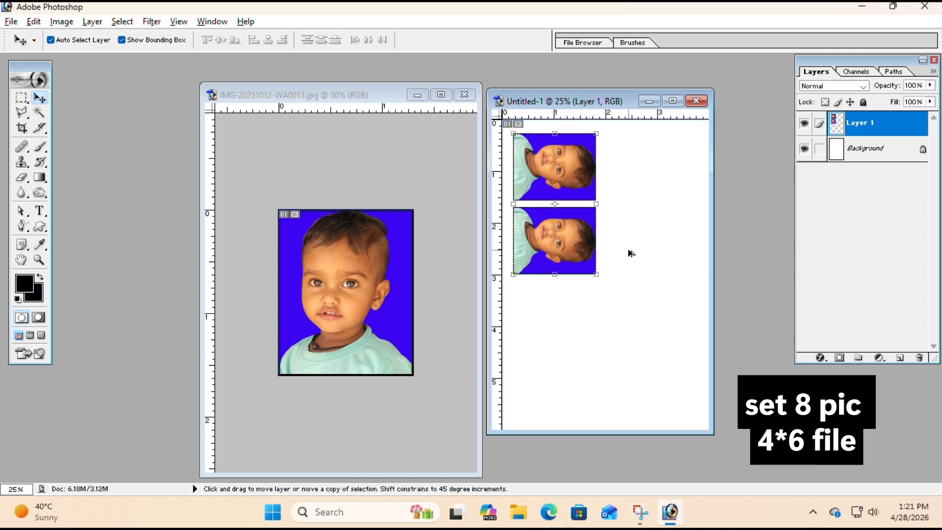
pyautogui.moveTo(568, 171); pyautogui.dragTo(658, 171)
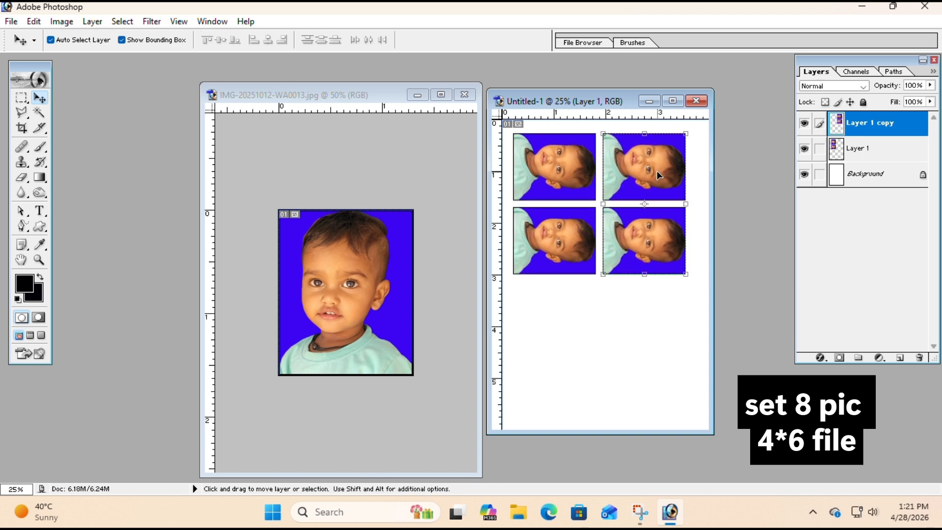
pyautogui.hotkey('ctrl', 'e')
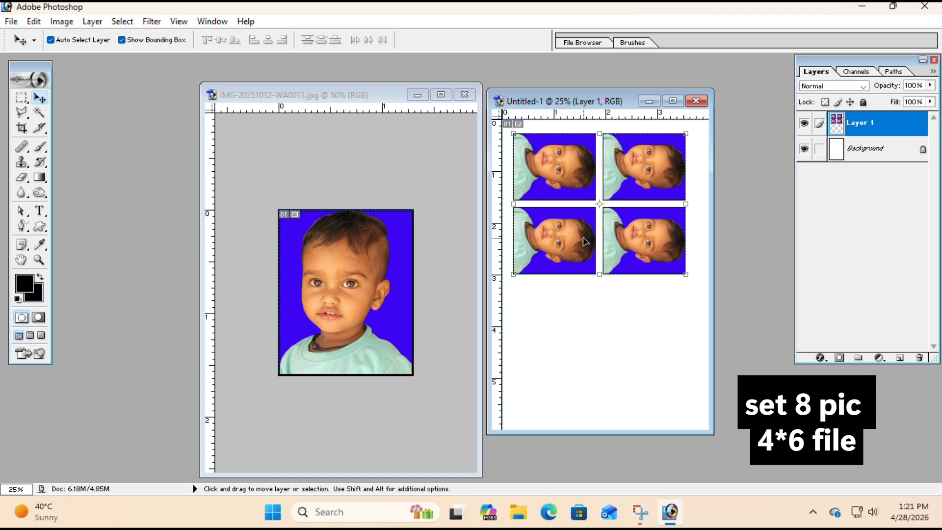
# Duplicate the block of four photos straight below to fill the sheet with eight photos.
pyautogui.press('alt')
pyautogui.moveTo(533, 229); pyautogui.dragTo(541, 375)
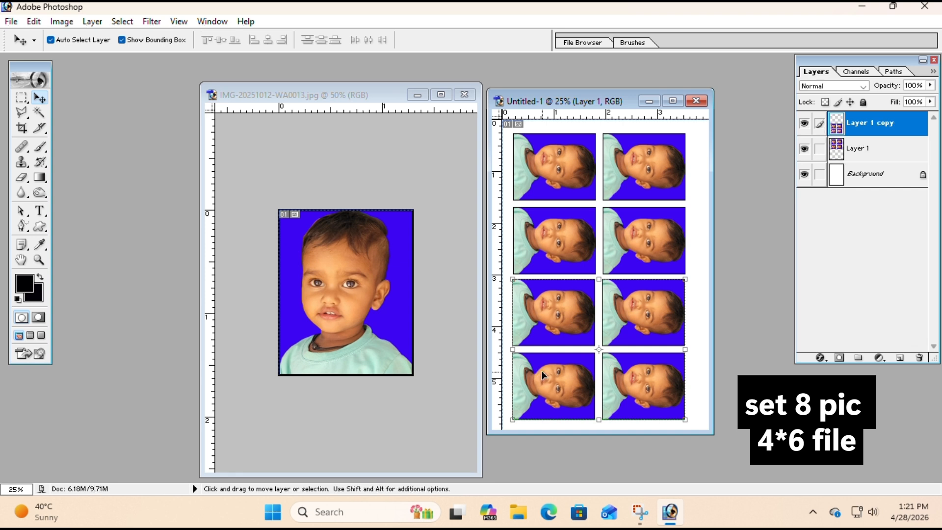
pyautogui.hotkey('ctrl', 'e')
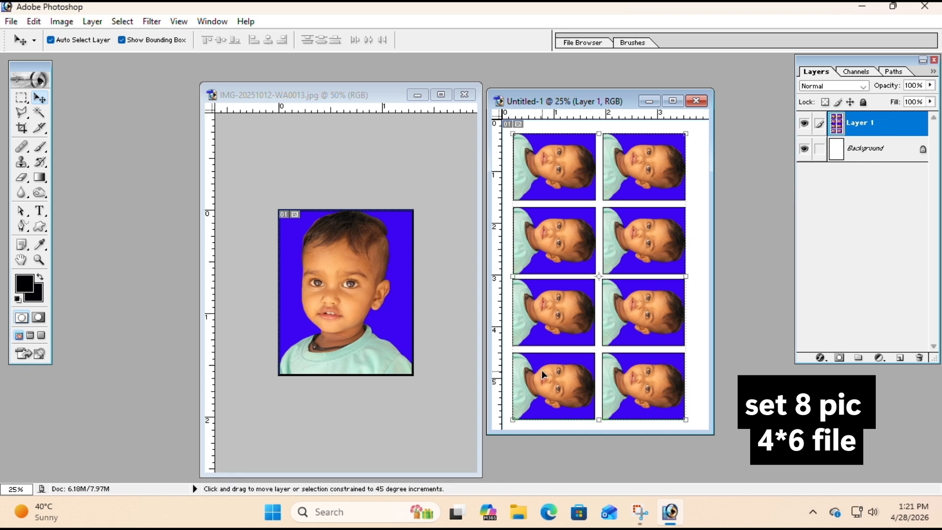
pyautogui.hotkey('shift', 'Right')
pyautogui.hotkey('shift', 'Right')
pyautogui.hotkey('shift', 'Right')
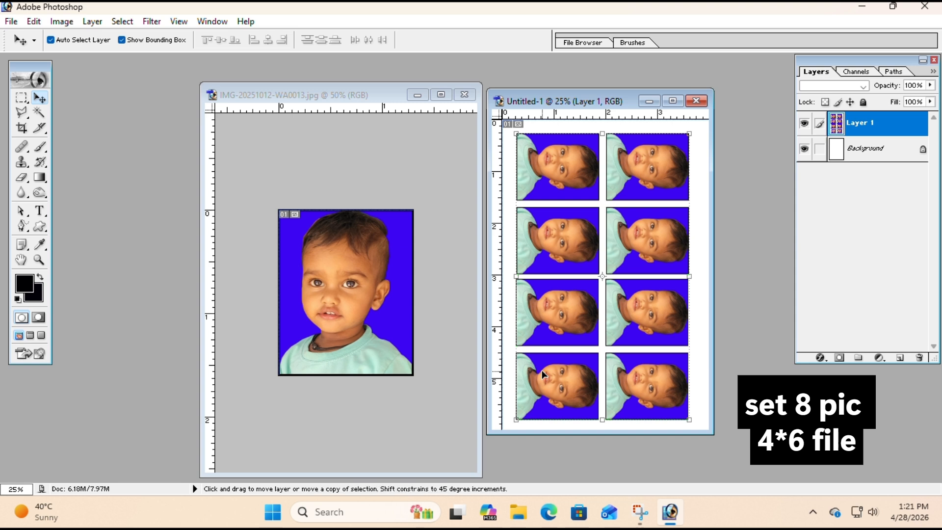
pyautogui.hotkey('shift', 'Left')
pyautogui.hotkey('shift', 'Left')
pyautogui.hotkey('shift', 'Left')
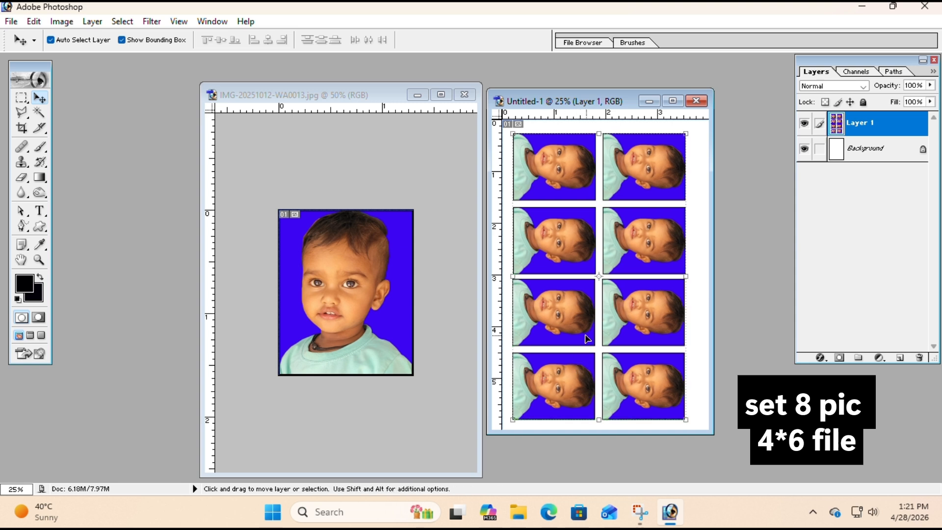
pyautogui.press('alt')
pyautogui.hotkey('ctrl', 'alt', 'z')
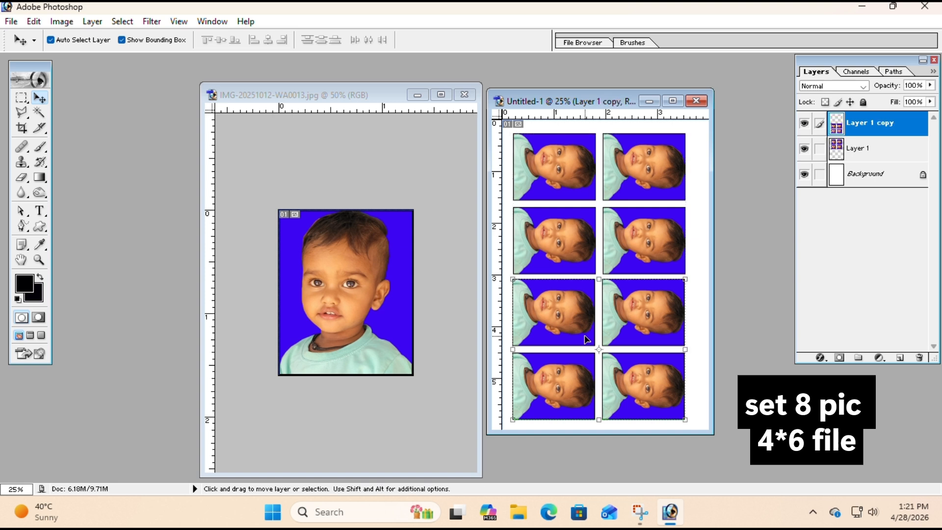
# Nudge the lower four photos slightly right to line up with the upper block, and merge all layers into the background.
pyautogui.press('Right')
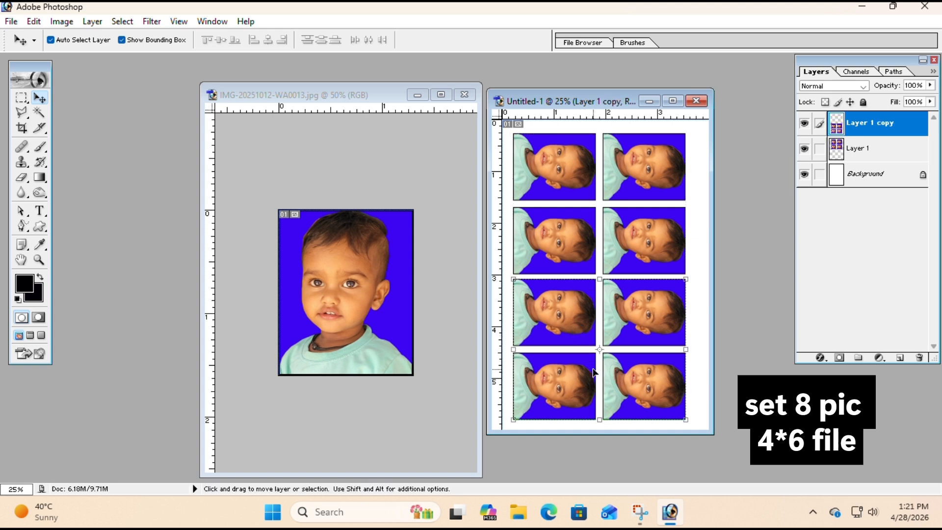
pyautogui.press('Right')
pyautogui.press('Right')
pyautogui.click(559, 228)
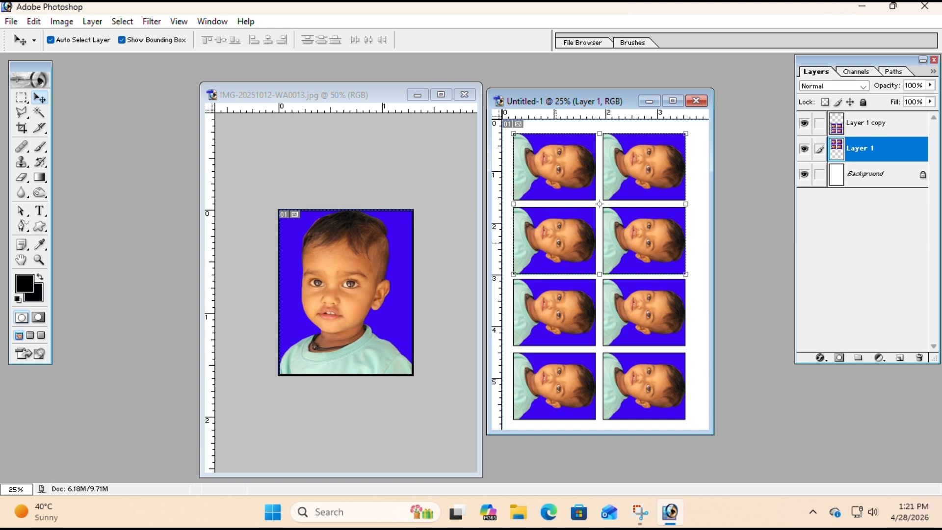
pyautogui.hotkey('ctrl', 'e')
pyautogui.hotkey('ctrl', 'shift', 'e')
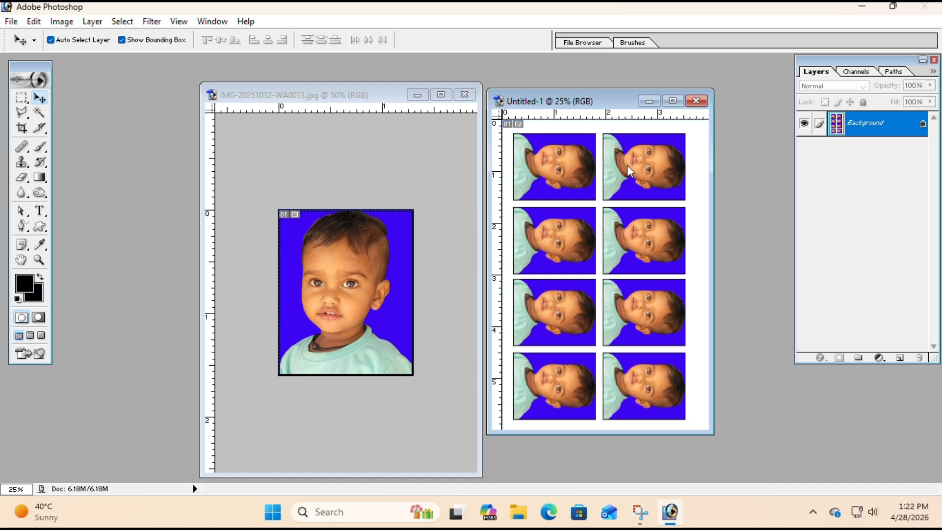
# Set up printing of the sheet with Scale to Fit Media and the 4"x6" 10x15cm paper size.
pyautogui.hotkey('ctrl', 'p')
pyautogui.click(547, 187)
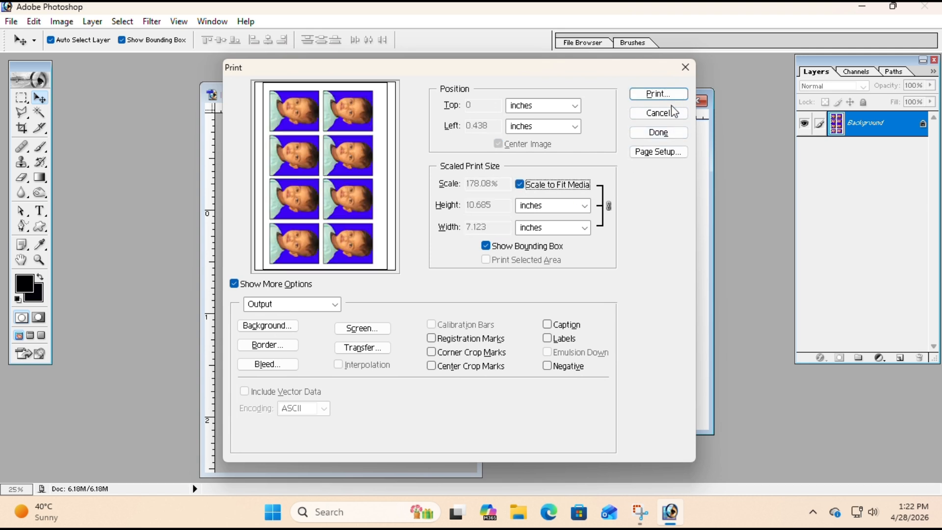
pyautogui.click(659, 151)
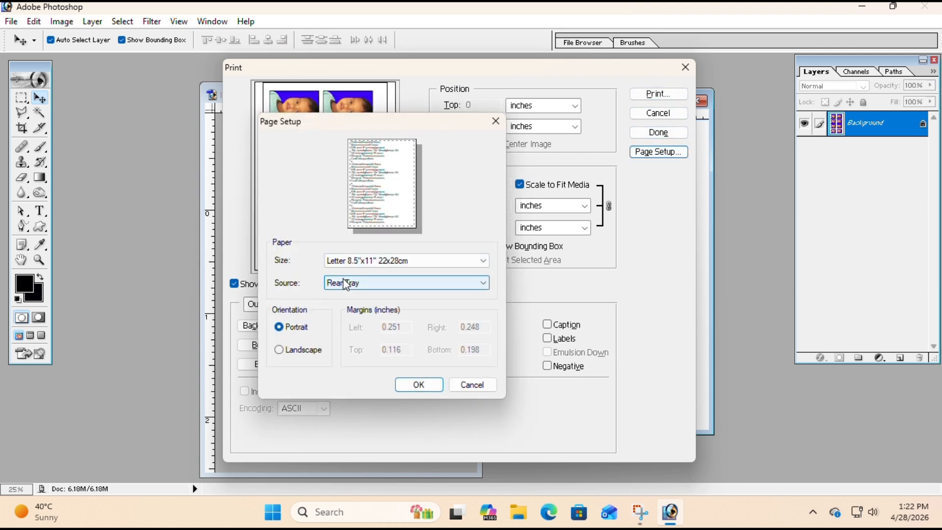
pyautogui.click(349, 260)
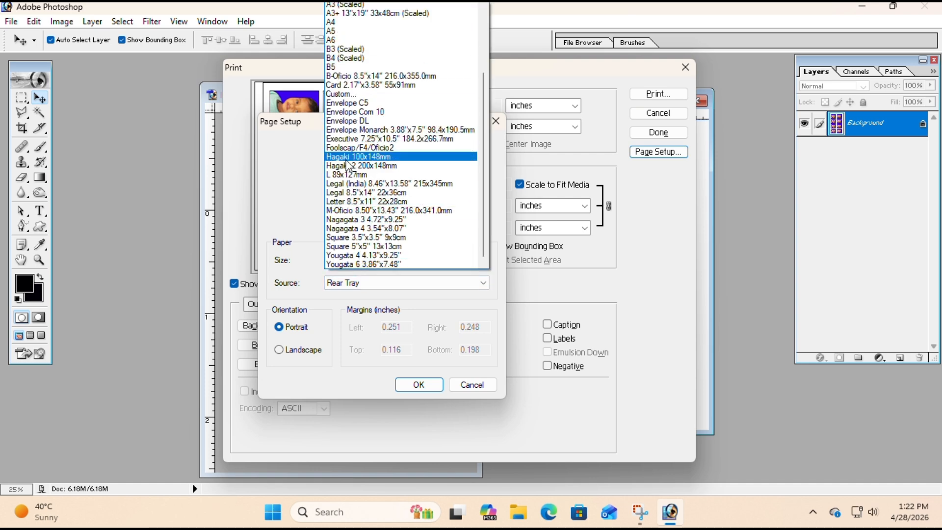
pyautogui.scroll(5, 347, 153)
pyautogui.click(334, 49)
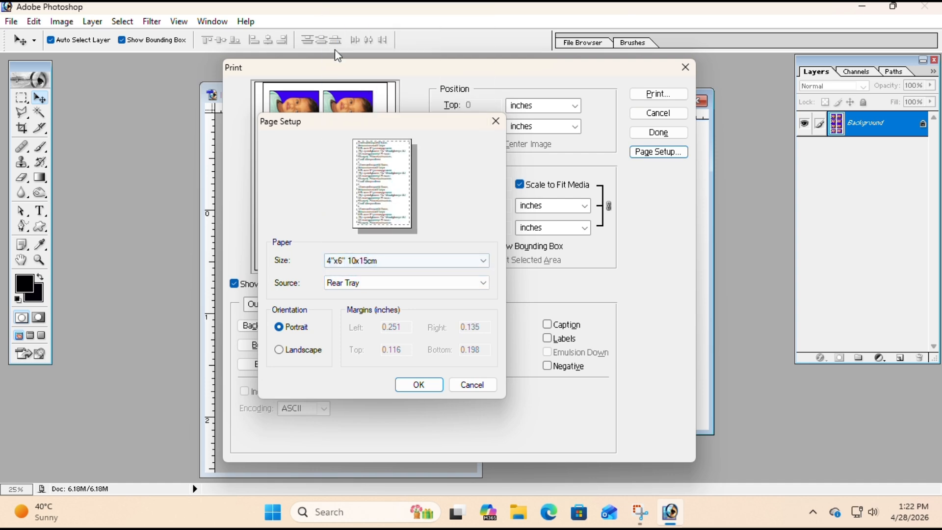
pyautogui.click(418, 385)
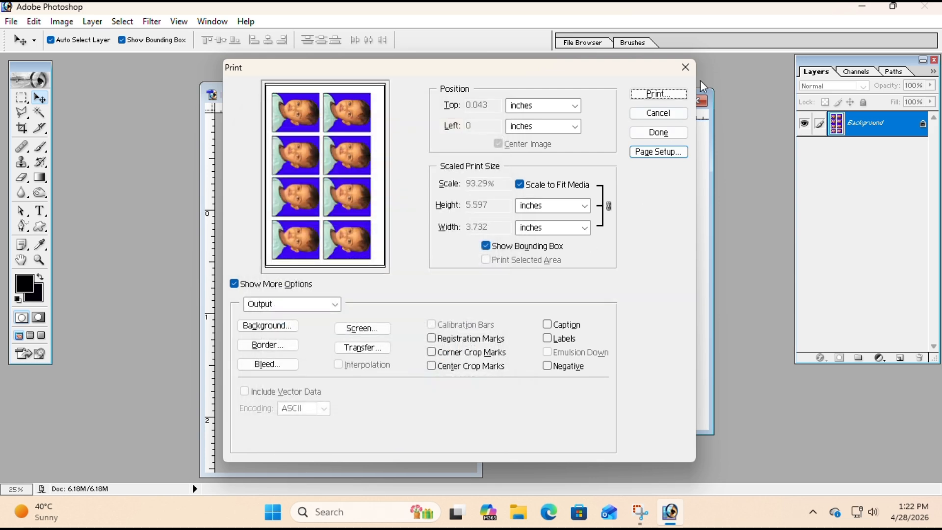
# Set the Canon G3030 printer properties to the Photo Printing profile with High quality and accept them.
pyautogui.click(657, 94)
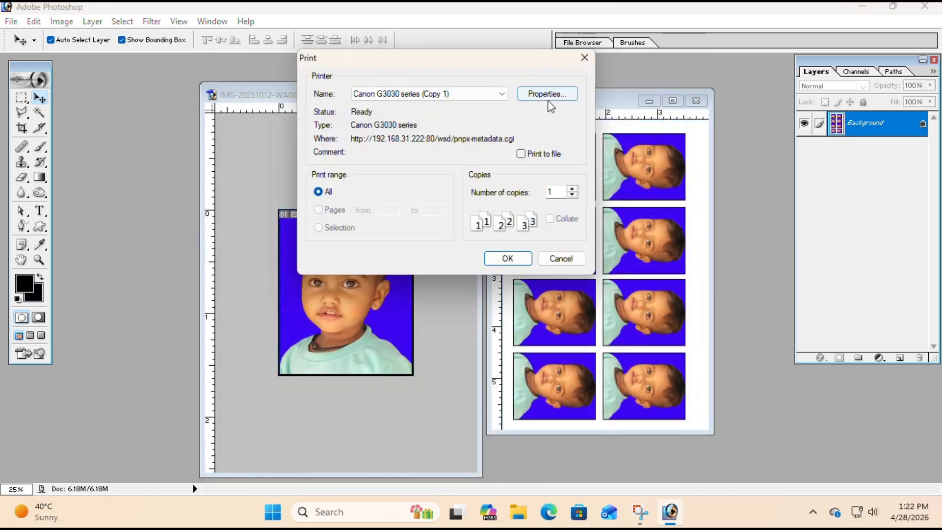
pyautogui.click(546, 94)
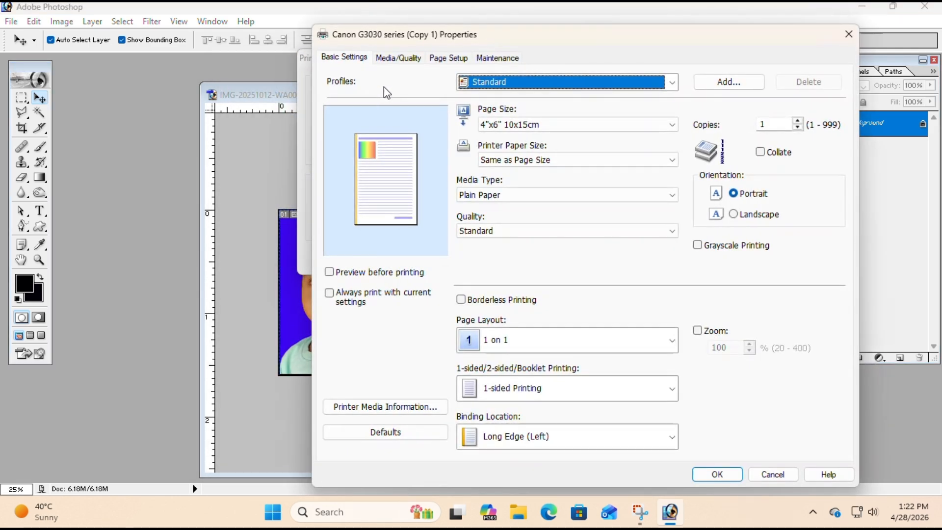
pyautogui.click(485, 81)
pyautogui.click(481, 113)
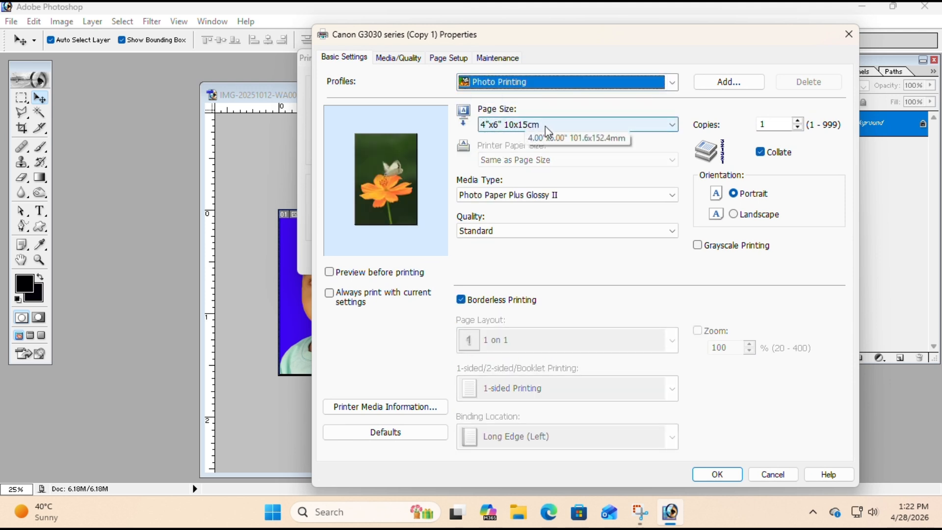
pyautogui.click(511, 238)
pyautogui.click(499, 247)
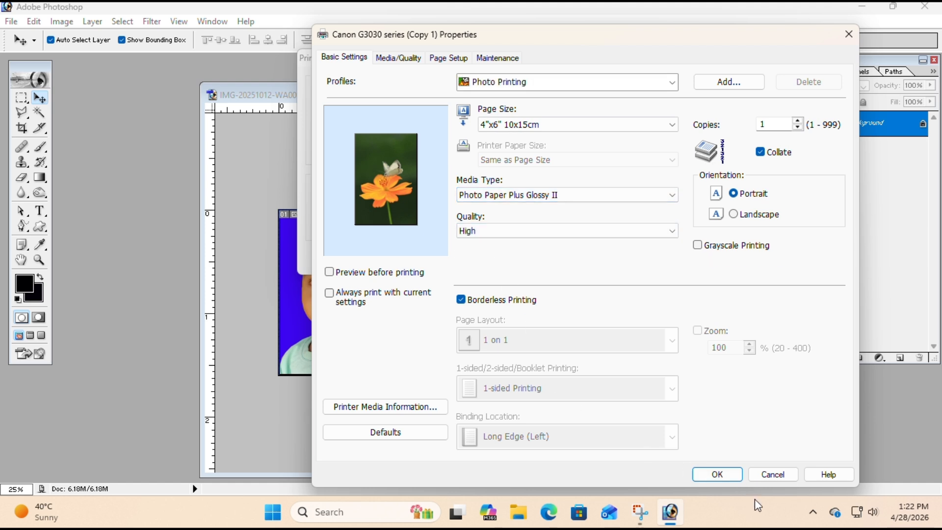
pyautogui.click(717, 474)
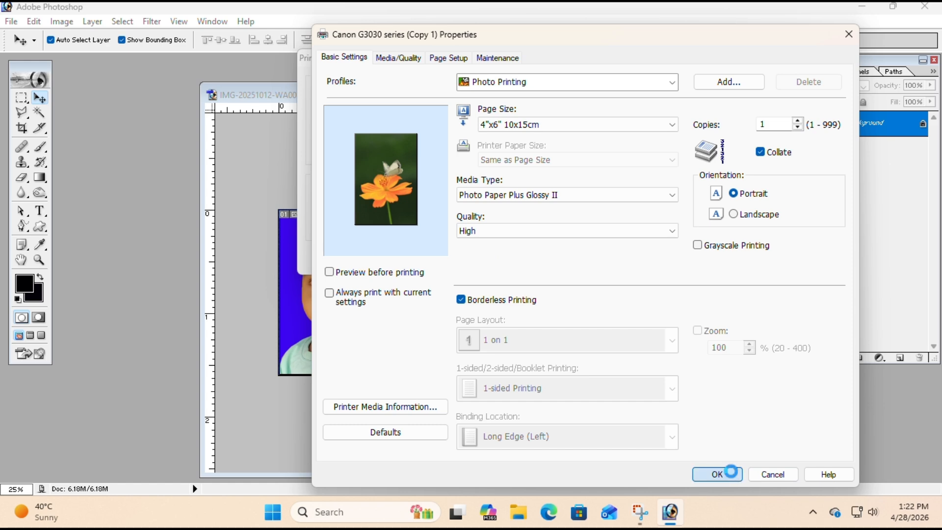